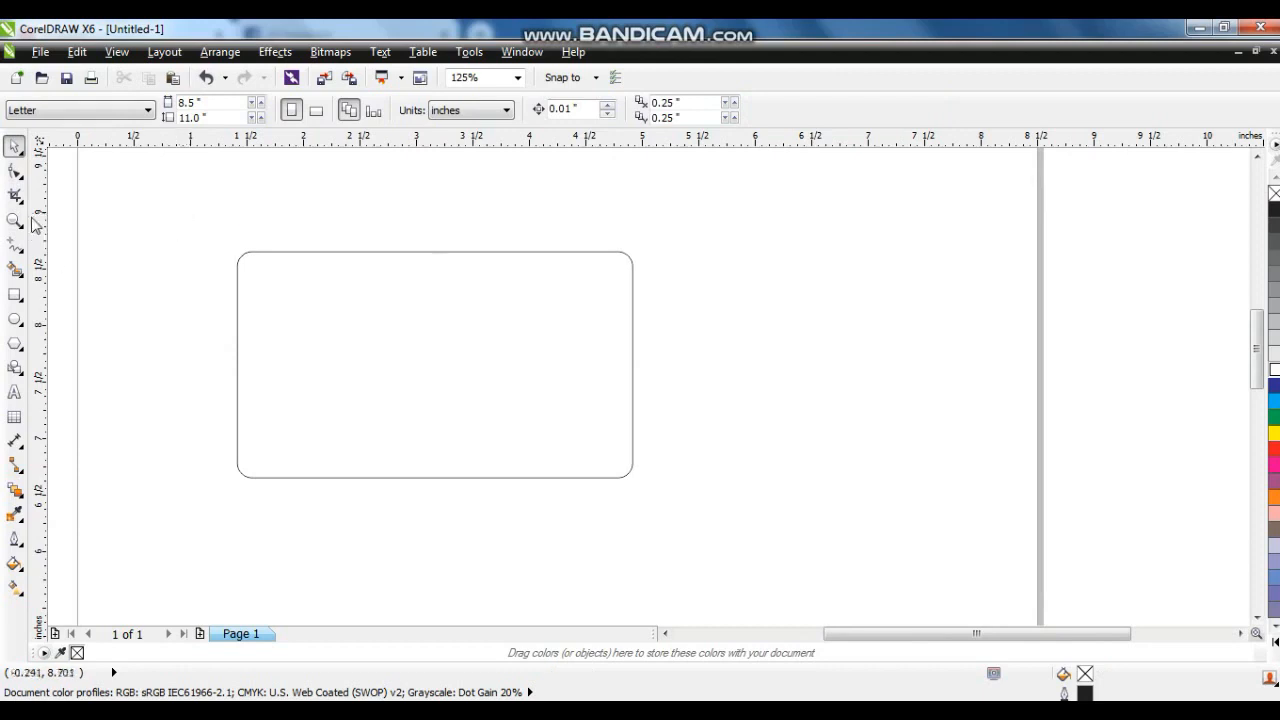
Step: Draw a closed, narrow four-sided shape about 2.18 inches tall slanting across the left end of the rounded rectangle
{"action": "left_click_drag", "start_coordinate": [165, 183], "coordinate": [729, 517]}
{"action": "left_click", "coordinate": [15, 245]}
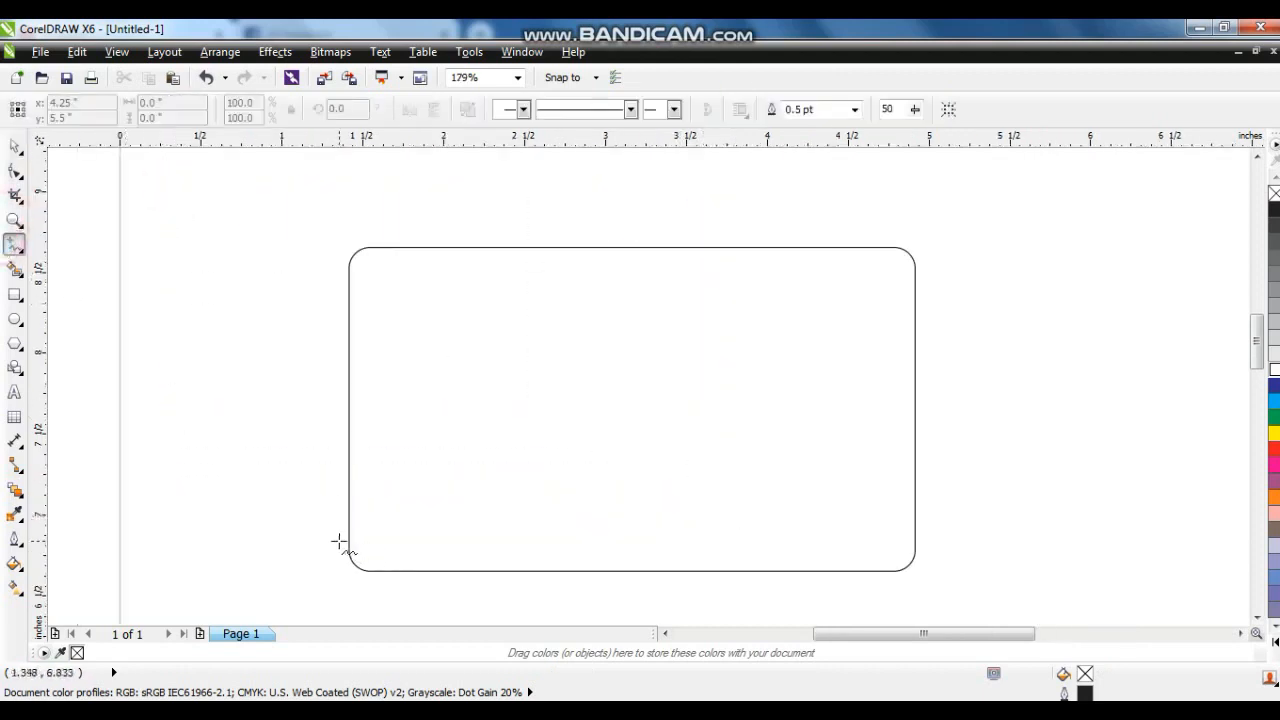
{"action": "left_click", "coordinate": [339, 541]}
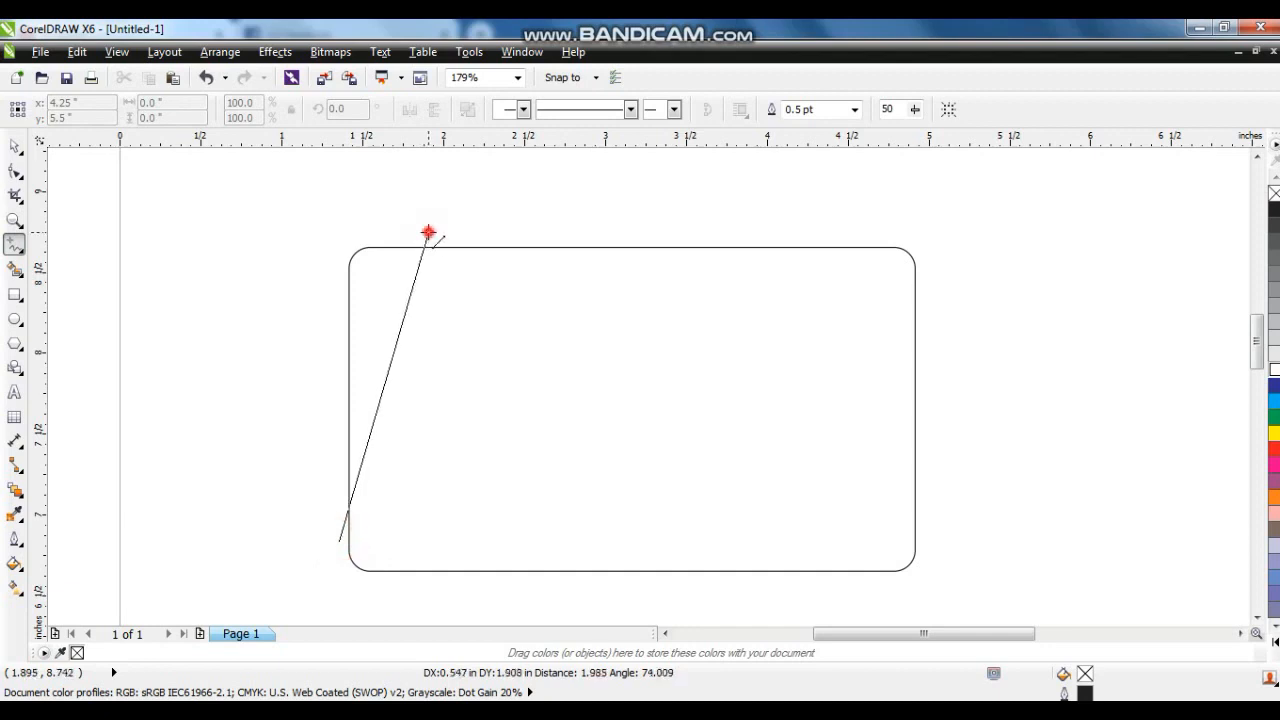
{"action": "left_click", "coordinate": [428, 233]}
{"action": "left_click", "coordinate": [384, 584]}
{"action": "left_click", "coordinate": [352, 581]}
{"action": "left_click", "coordinate": [340, 539]}
Step: Convert the slanted shape's segments to curves and bow both long sides to the right to form a tapering crescent
{"action": "left_click_drag", "start_coordinate": [239, 175], "coordinate": [522, 571]}
{"action": "key", "text": "ctrl+z"}
{"action": "left_click", "coordinate": [411, 361]}
{"action": "left_click_drag", "start_coordinate": [180, 180], "coordinate": [529, 604]}
{"action": "left_click", "coordinate": [261, 110]}
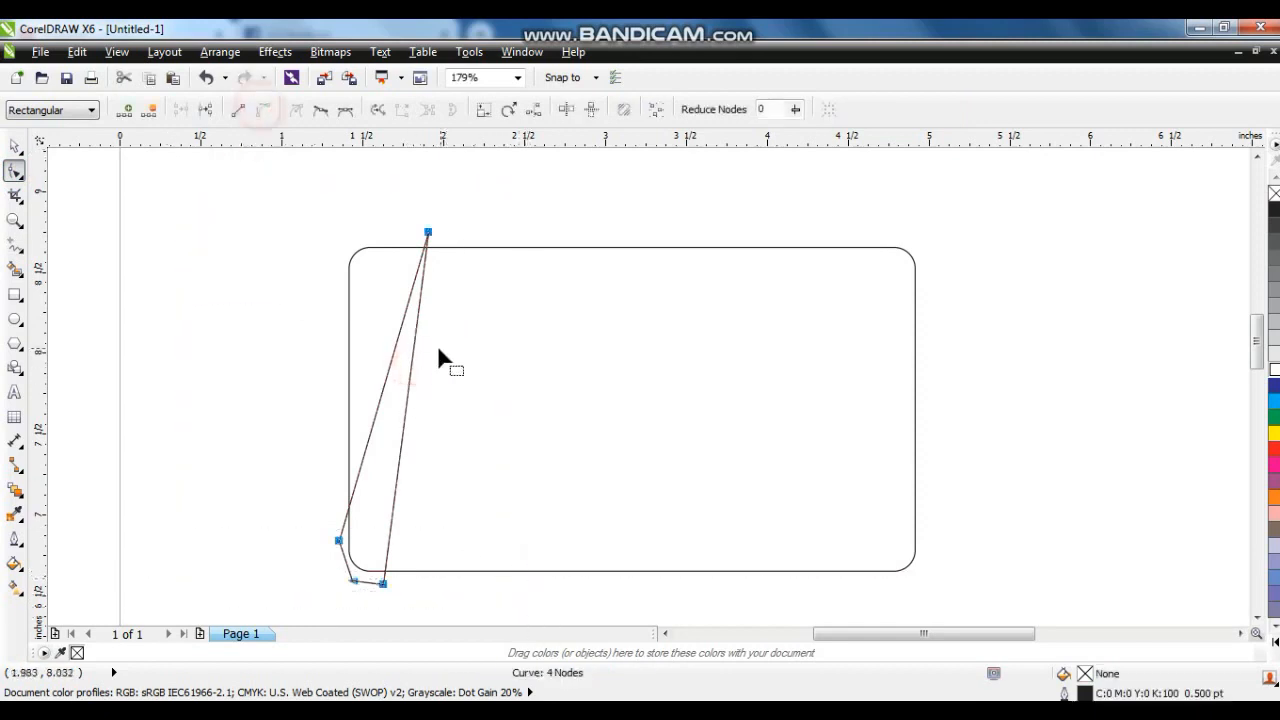
{"action": "left_click_drag", "start_coordinate": [410, 375], "coordinate": [429, 421]}
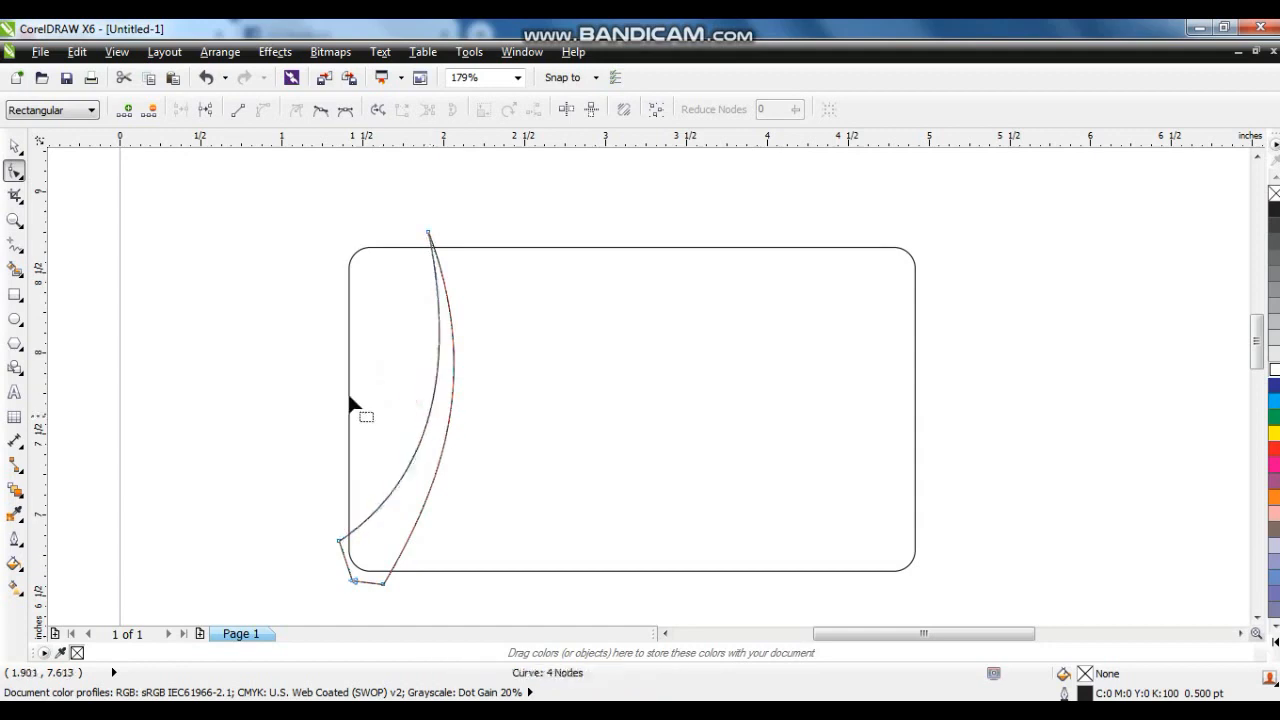
Step: Stretch the crescent horizontally to 105.1%, making it about 0.745 inches wide, and deselect it
{"action": "left_click", "coordinate": [14, 148]}
{"action": "left_click", "coordinate": [156, 312]}
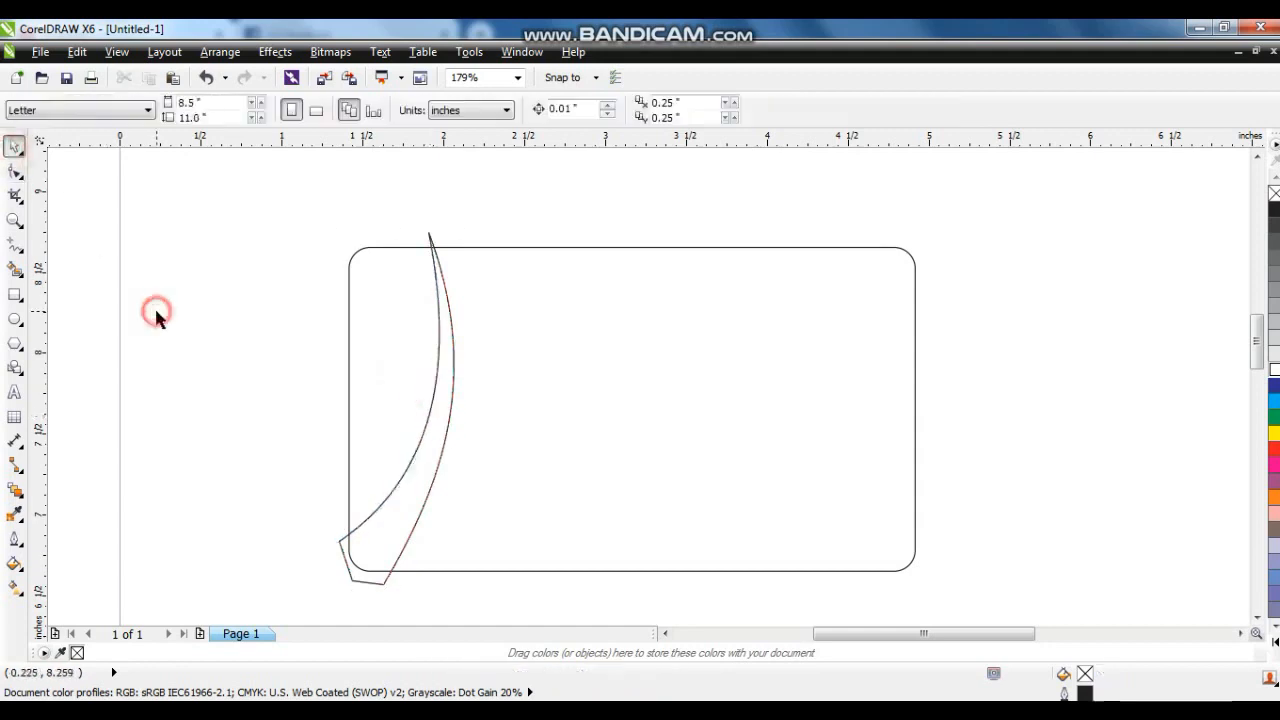
{"action": "left_click", "coordinate": [452, 342]}
{"action": "left_click_drag", "start_coordinate": [465, 407], "coordinate": [466, 409]}
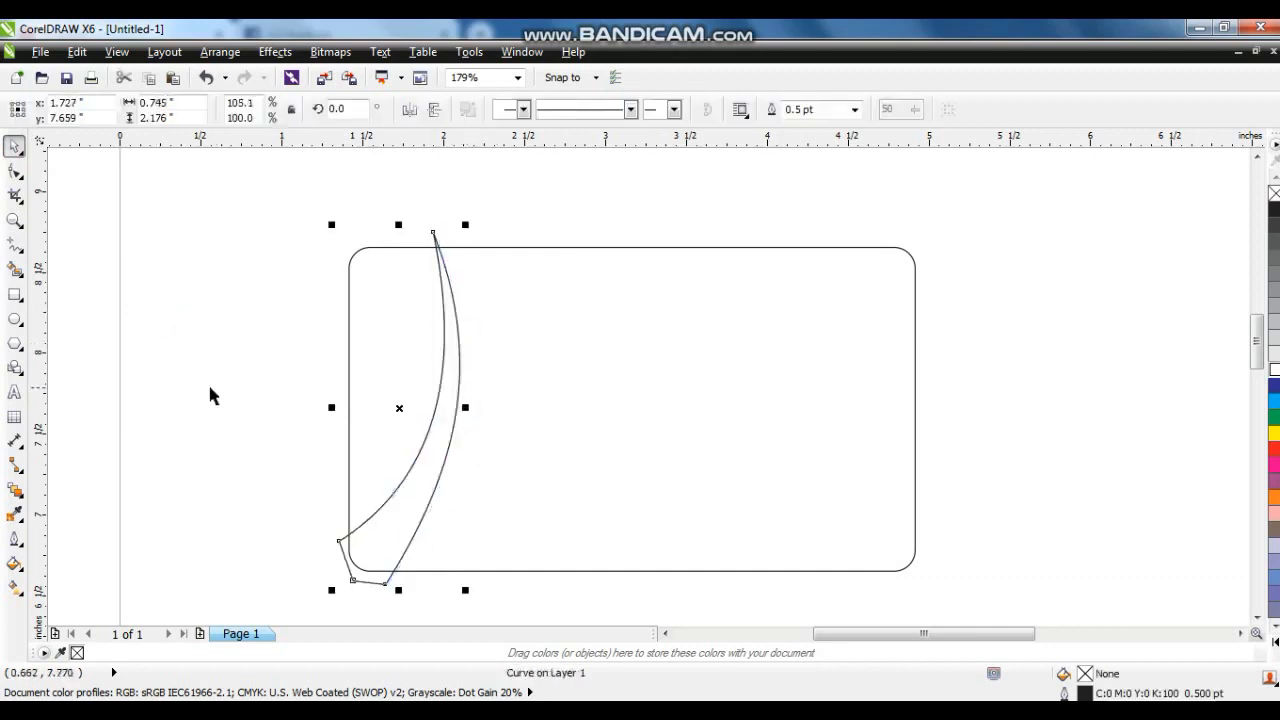
{"action": "left_click", "coordinate": [214, 380]}
Step: Draw a second closed, narrow four-sided strip about 2.15 inches tall over the crescent, just left of its tip
{"action": "left_click", "coordinate": [15, 244]}
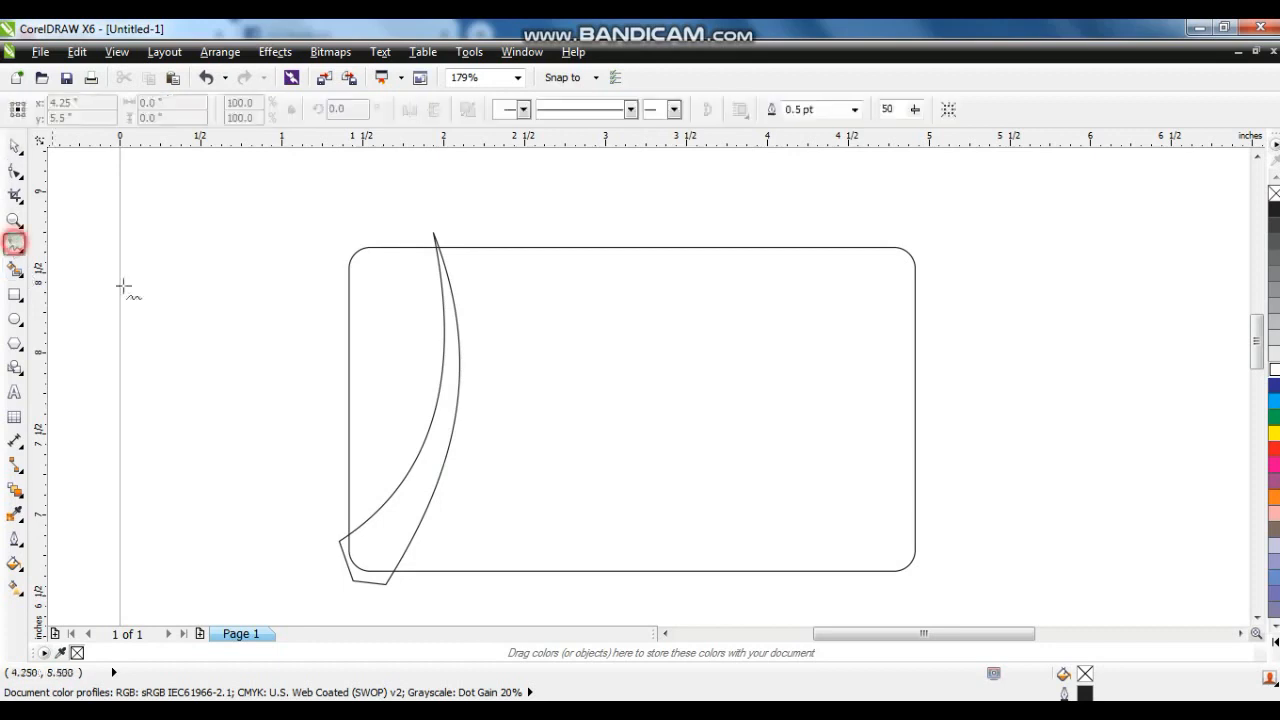
{"action": "left_click", "coordinate": [419, 238]}
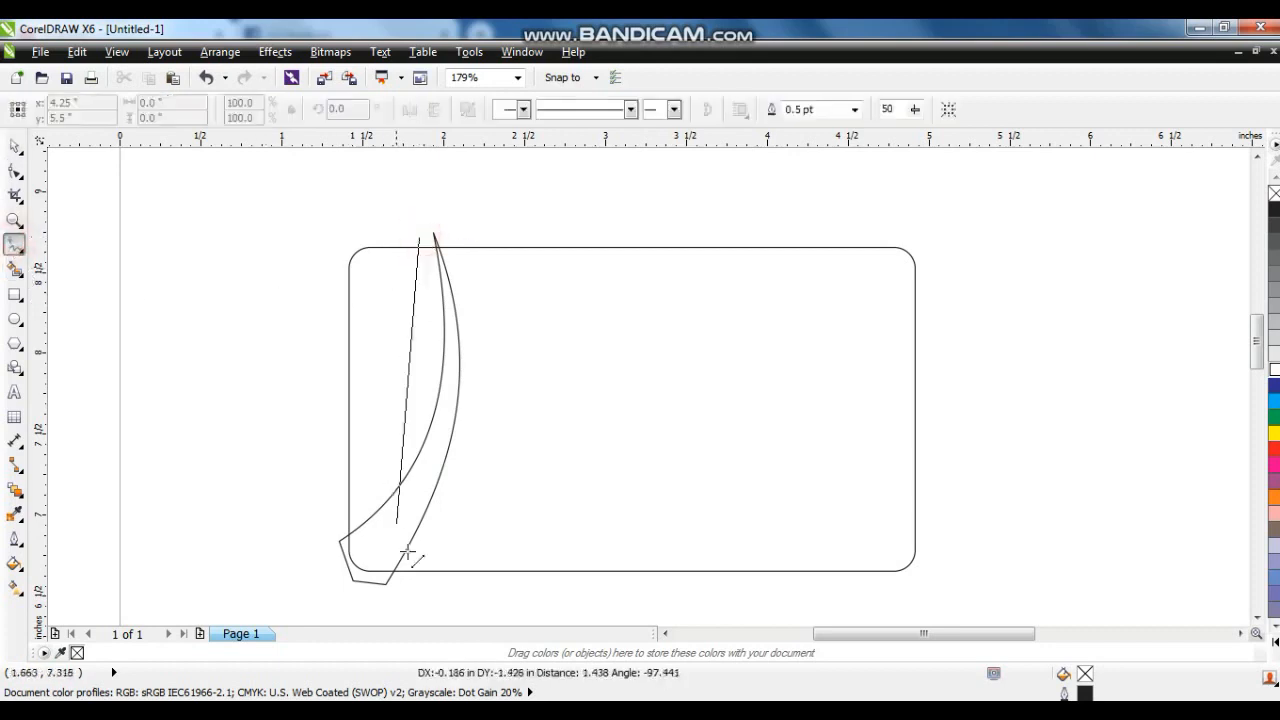
{"action": "double_click", "coordinate": [430, 583]}
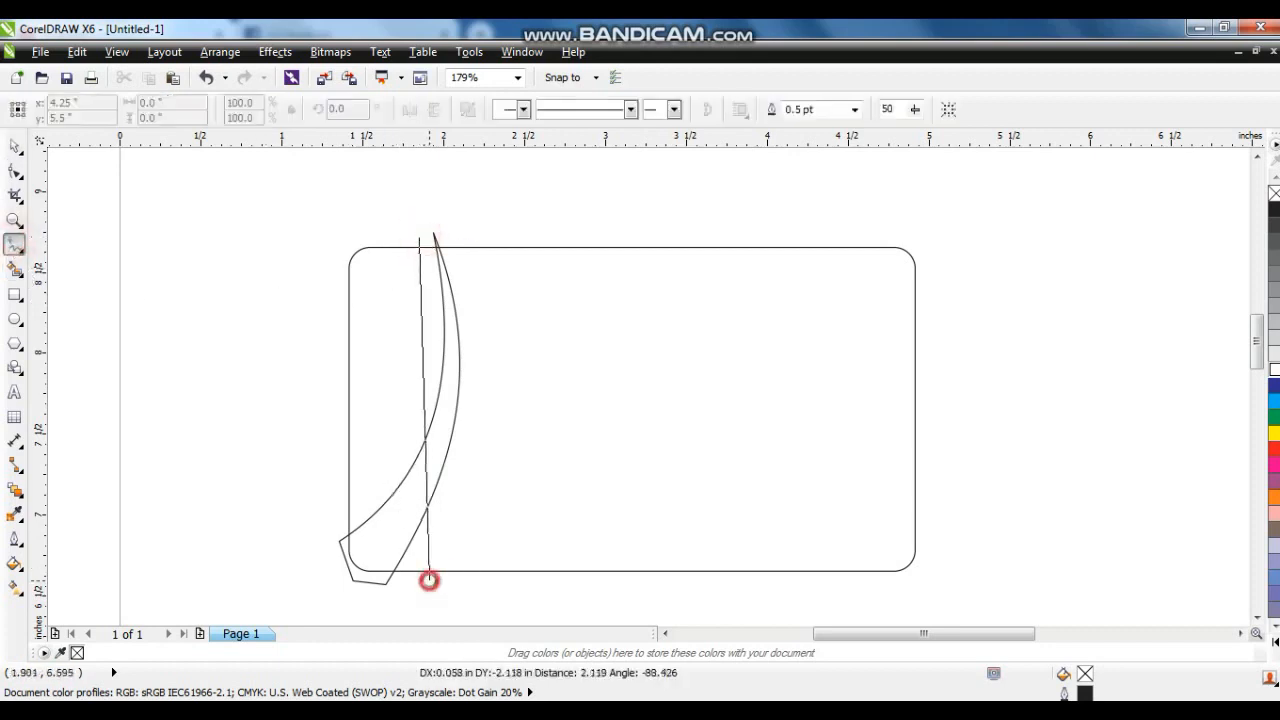
{"action": "left_click", "coordinate": [379, 588]}
{"action": "key", "text": "F10"}
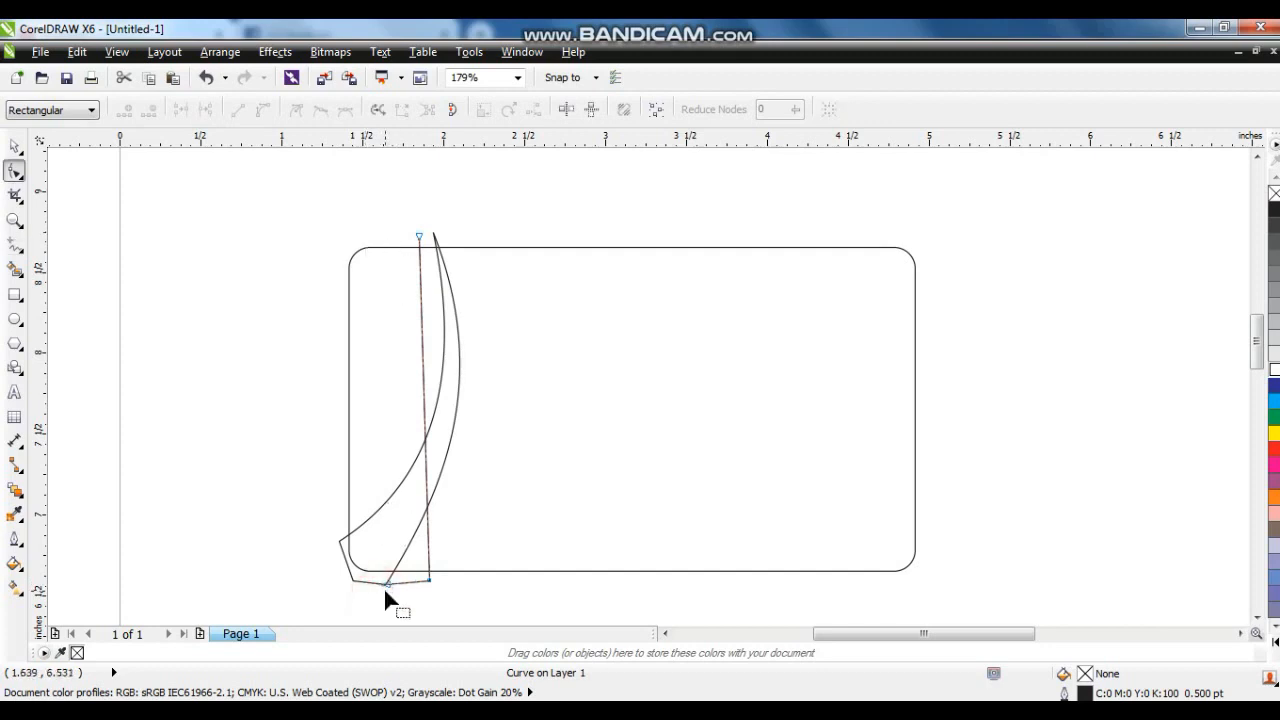
{"action": "left_click", "coordinate": [15, 246]}
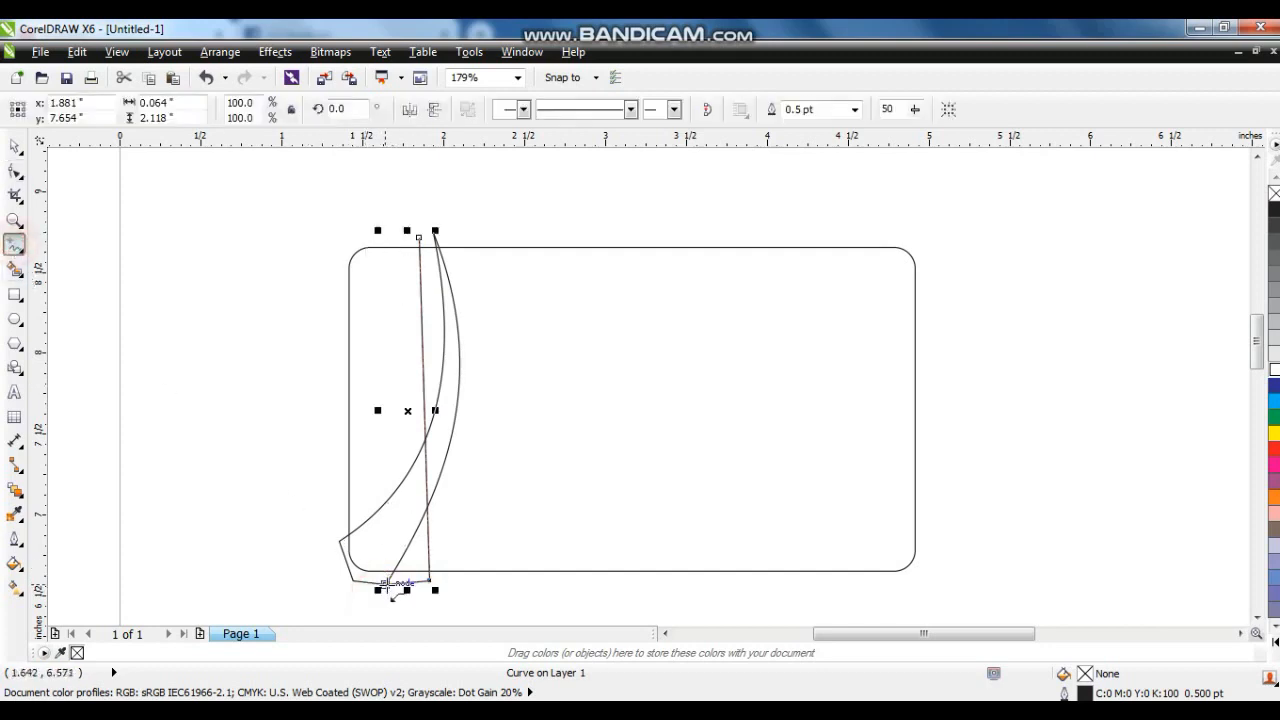
{"action": "left_click", "coordinate": [386, 583]}
{"action": "left_click", "coordinate": [407, 236]}
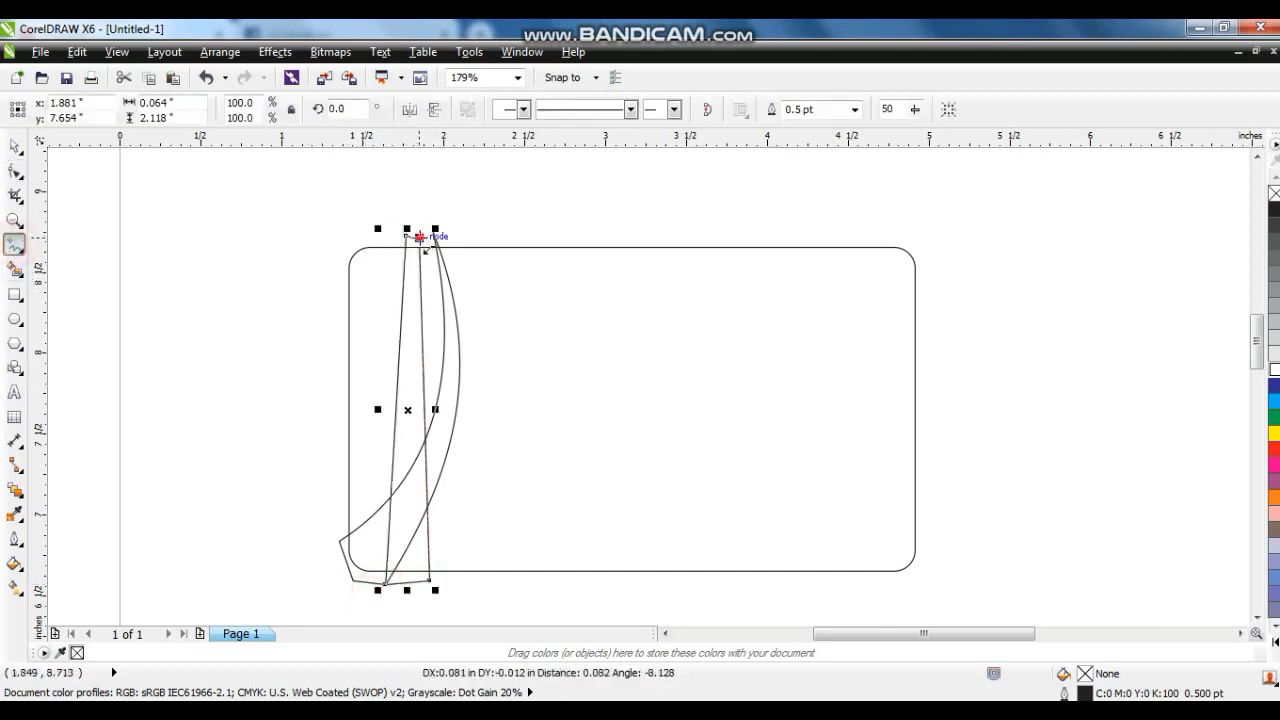
Step: Convert the second strip's segments to curves and bend its right side into a gentle S-curve
{"action": "left_click", "coordinate": [14, 176]}
{"action": "left_click_drag", "start_coordinate": [192, 178], "coordinate": [424, 597]}
{"action": "left_click", "coordinate": [262, 110]}
{"action": "left_click_drag", "start_coordinate": [284, 162], "coordinate": [462, 353]}
{"action": "left_click", "coordinate": [414, 211]}
{"action": "left_click_drag", "start_coordinate": [426, 469], "coordinate": [372, 446]}
{"action": "left_click_drag", "start_coordinate": [459, 349], "coordinate": [475, 380]}
{"action": "left_click_drag", "start_coordinate": [376, 452], "coordinate": [351, 437]}
Step: Bend the second strip's left side into an S-curve that follows the right side, then deselect the strip
{"action": "left_click_drag", "start_coordinate": [329, 571], "coordinate": [417, 612]}
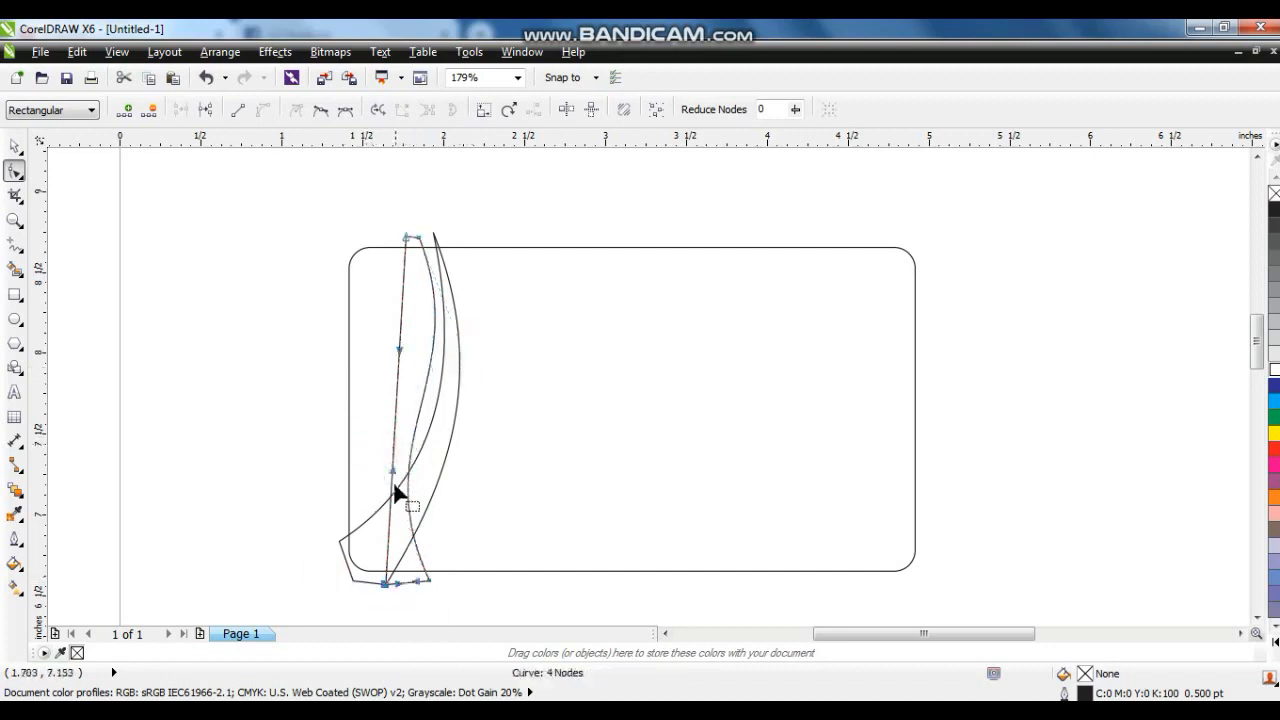
{"action": "left_click_drag", "start_coordinate": [389, 470], "coordinate": [328, 432]}
{"action": "left_click", "coordinate": [400, 350]}
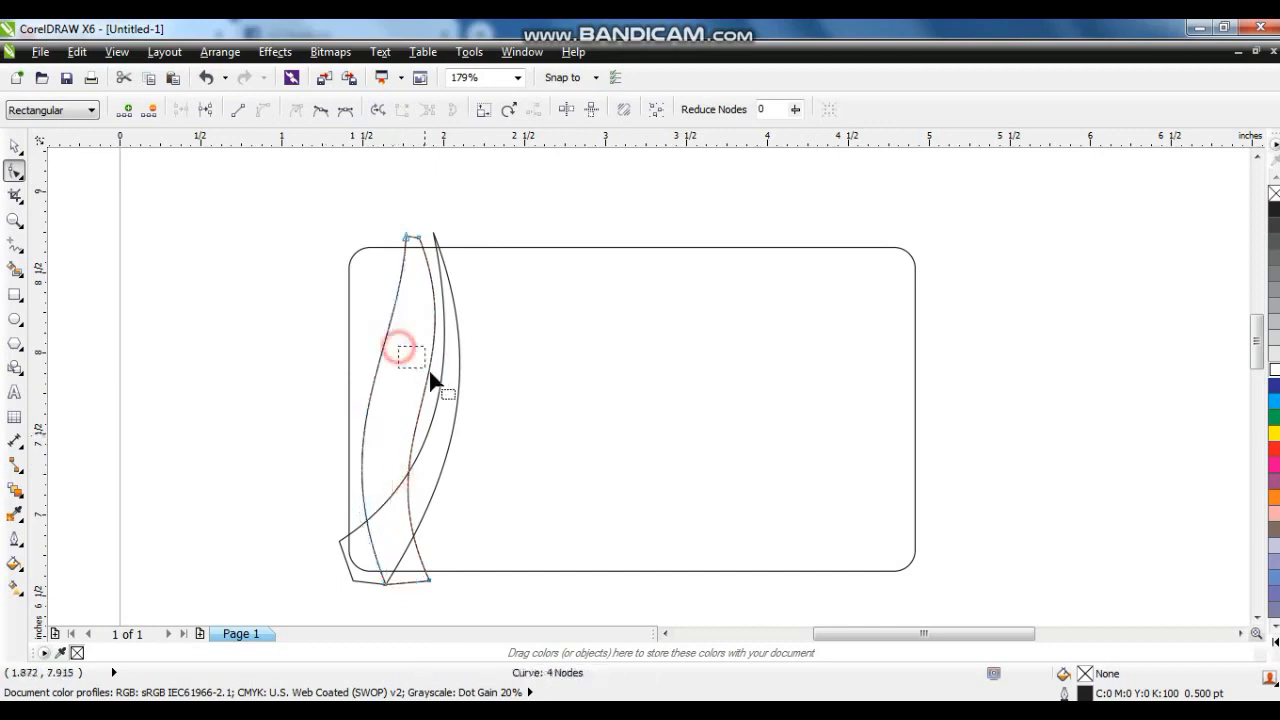
{"action": "left_click_drag", "start_coordinate": [360, 211], "coordinate": [420, 288]}
{"action": "left_click_drag", "start_coordinate": [400, 352], "coordinate": [475, 399]}
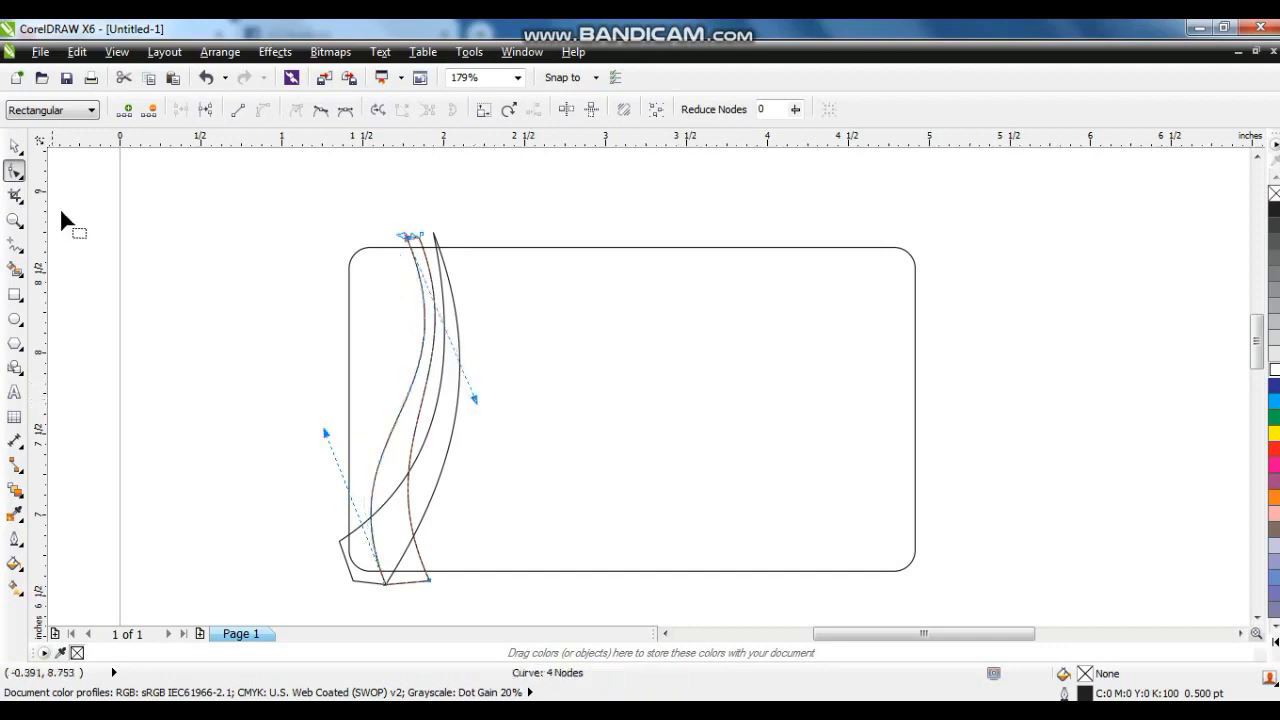
{"action": "left_click", "coordinate": [14, 148]}
{"action": "left_click", "coordinate": [151, 285]}
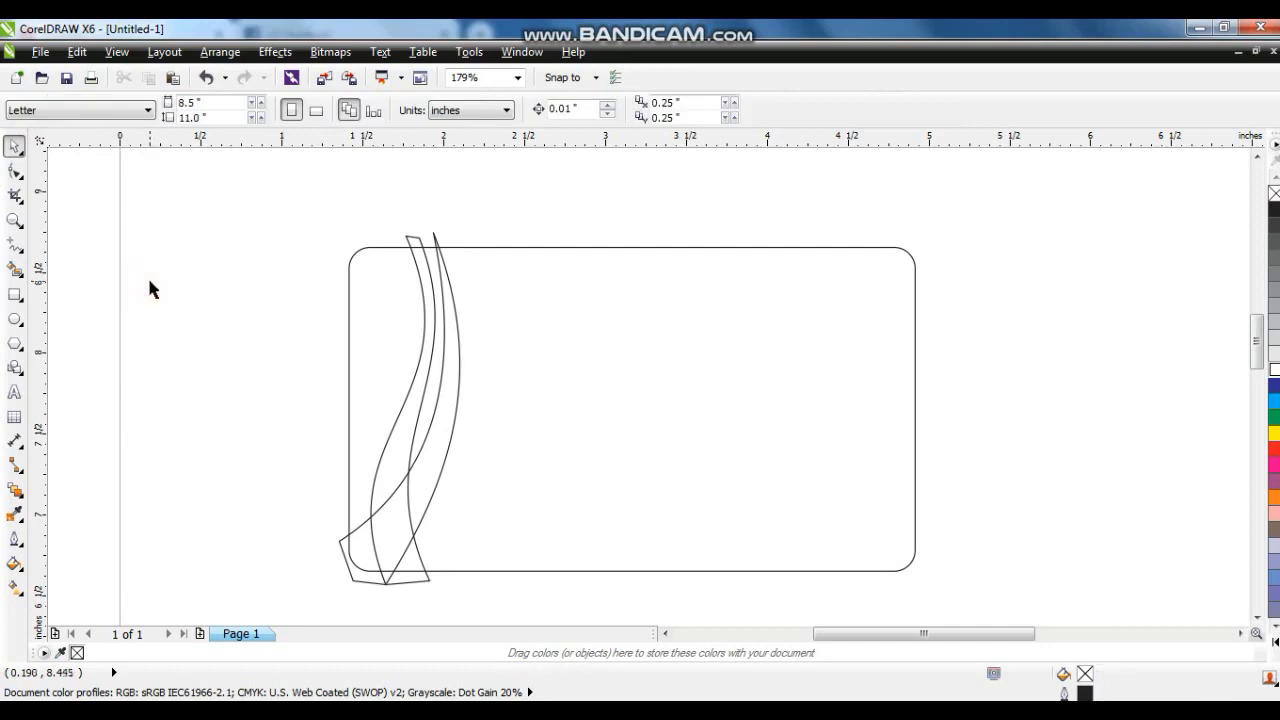
Step: Draw a third closed, thin strip about 2.13 inches tall, starting above the rectangle's upper-left corner and ending below its lower edge
{"action": "left_click", "coordinate": [14, 244]}
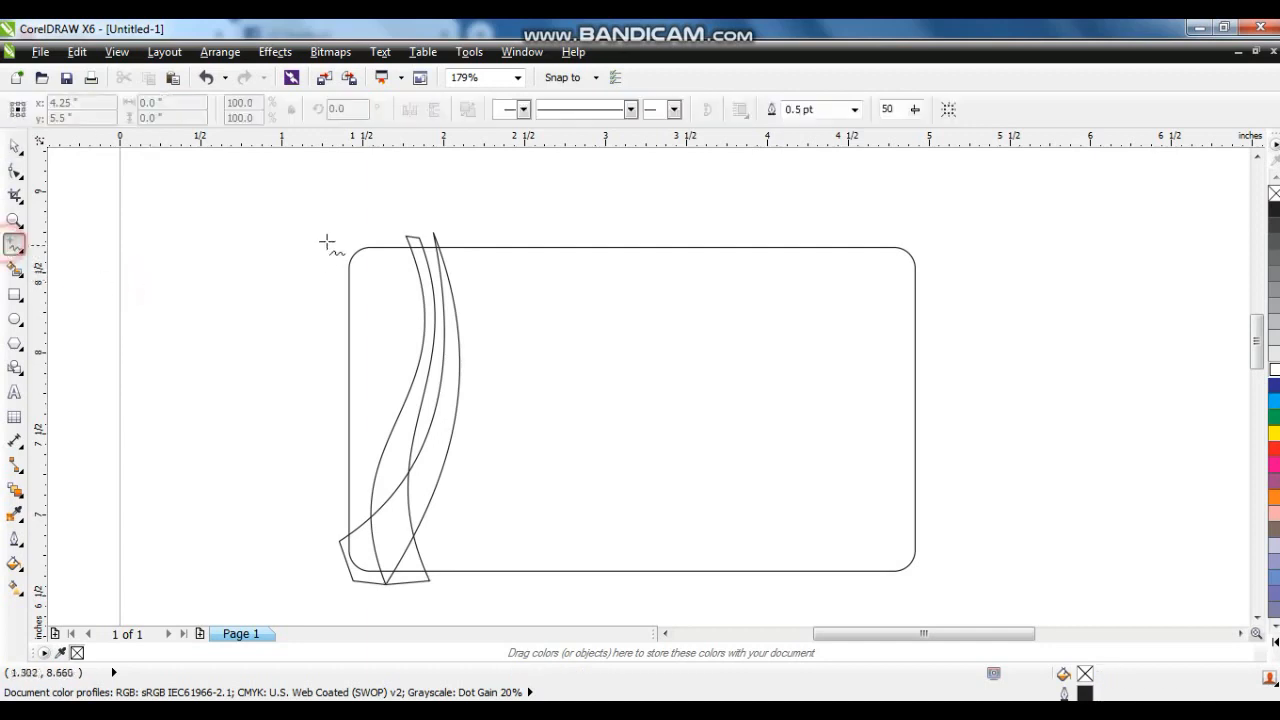
{"action": "left_click", "coordinate": [380, 240]}
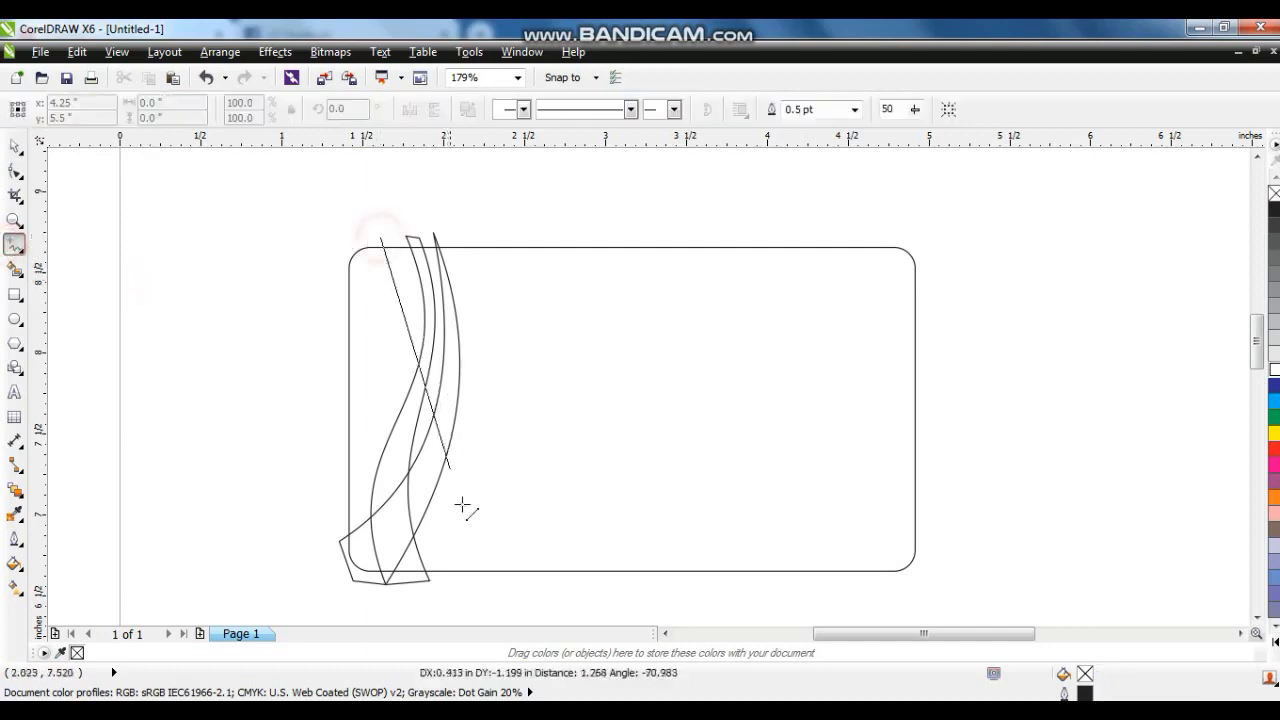
{"action": "left_click", "coordinate": [409, 577]}
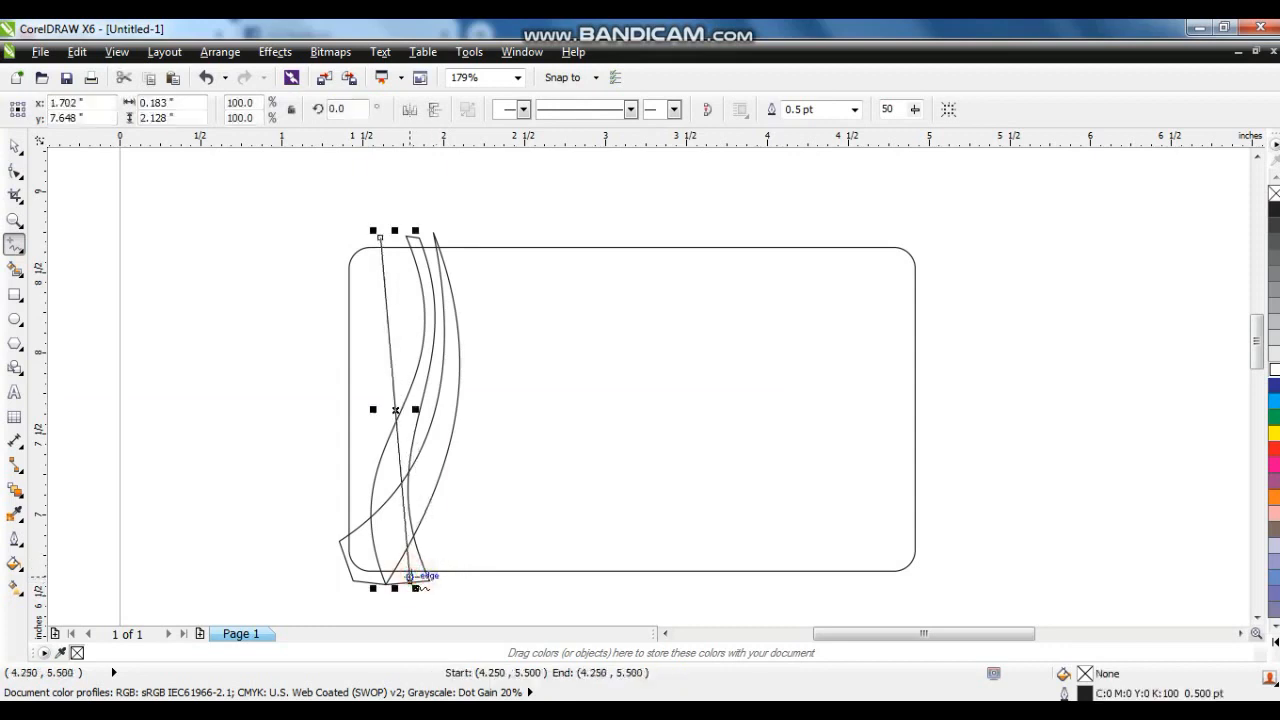
{"action": "left_click", "coordinate": [397, 581]}
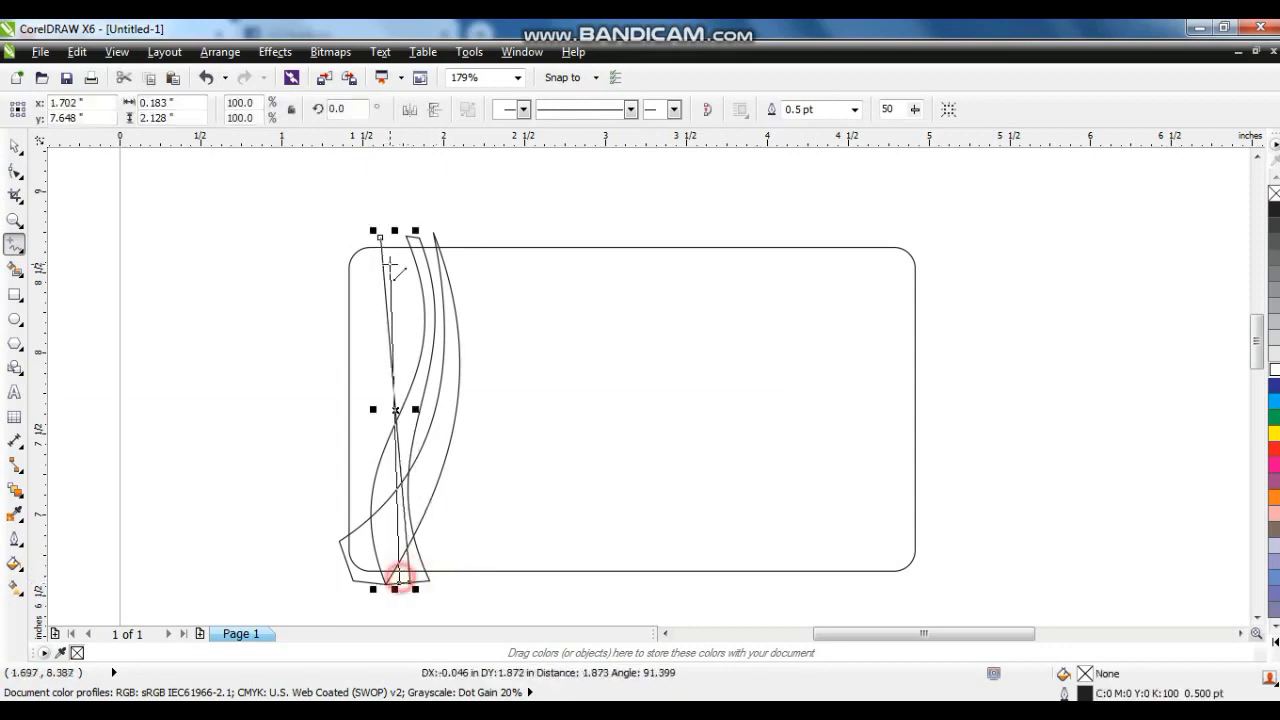
{"action": "left_click", "coordinate": [376, 240]}
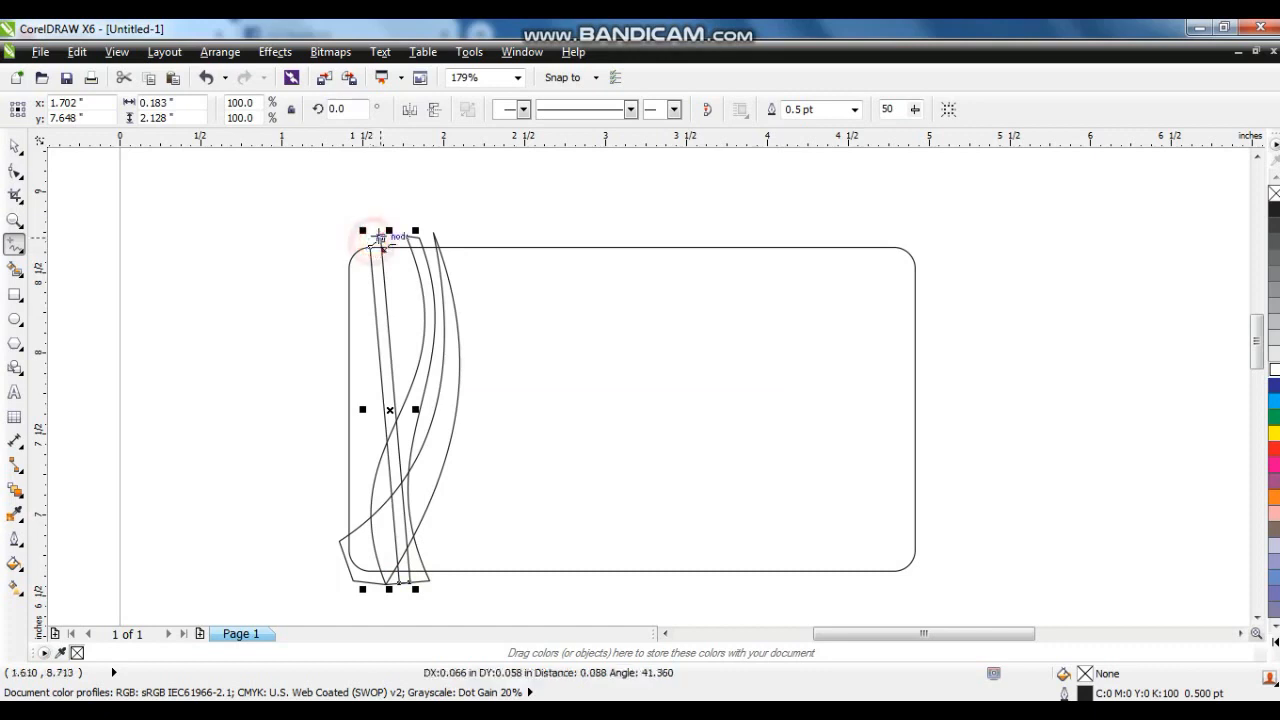
Step: Convert the third strip's segments to curves and bend its right side into an S-curve bulging right in the lower half
{"action": "left_click", "coordinate": [15, 171]}
{"action": "left_click_drag", "start_coordinate": [300, 225], "coordinate": [389, 268]}
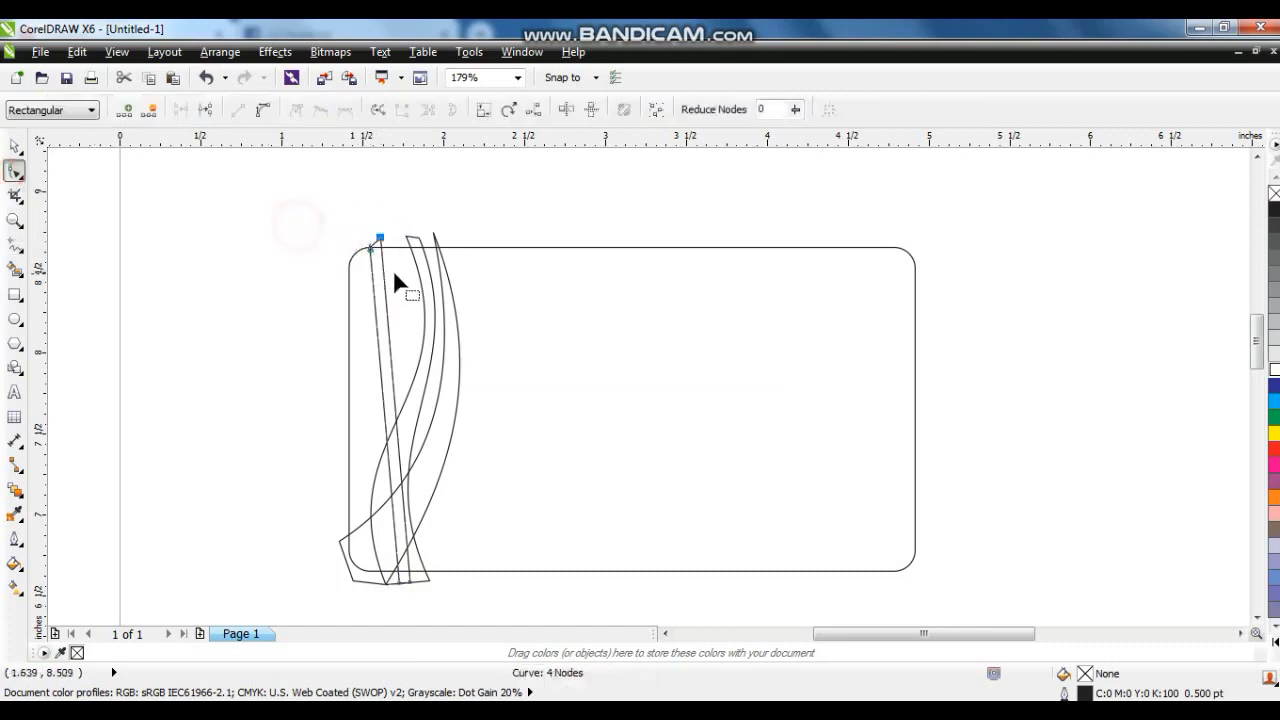
{"action": "left_click_drag", "start_coordinate": [280, 184], "coordinate": [421, 518]}
{"action": "left_click", "coordinate": [257, 109]}
{"action": "left_click", "coordinate": [376, 208]}
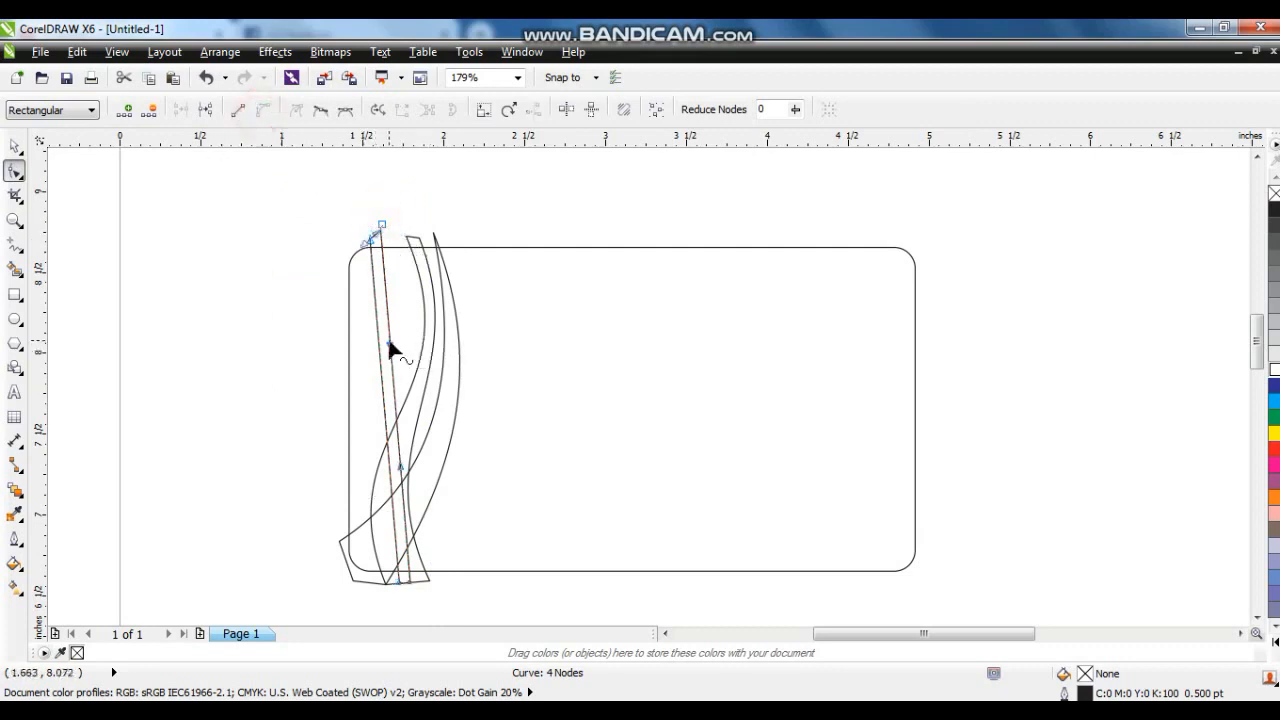
{"action": "left_click_drag", "start_coordinate": [402, 470], "coordinate": [563, 403]}
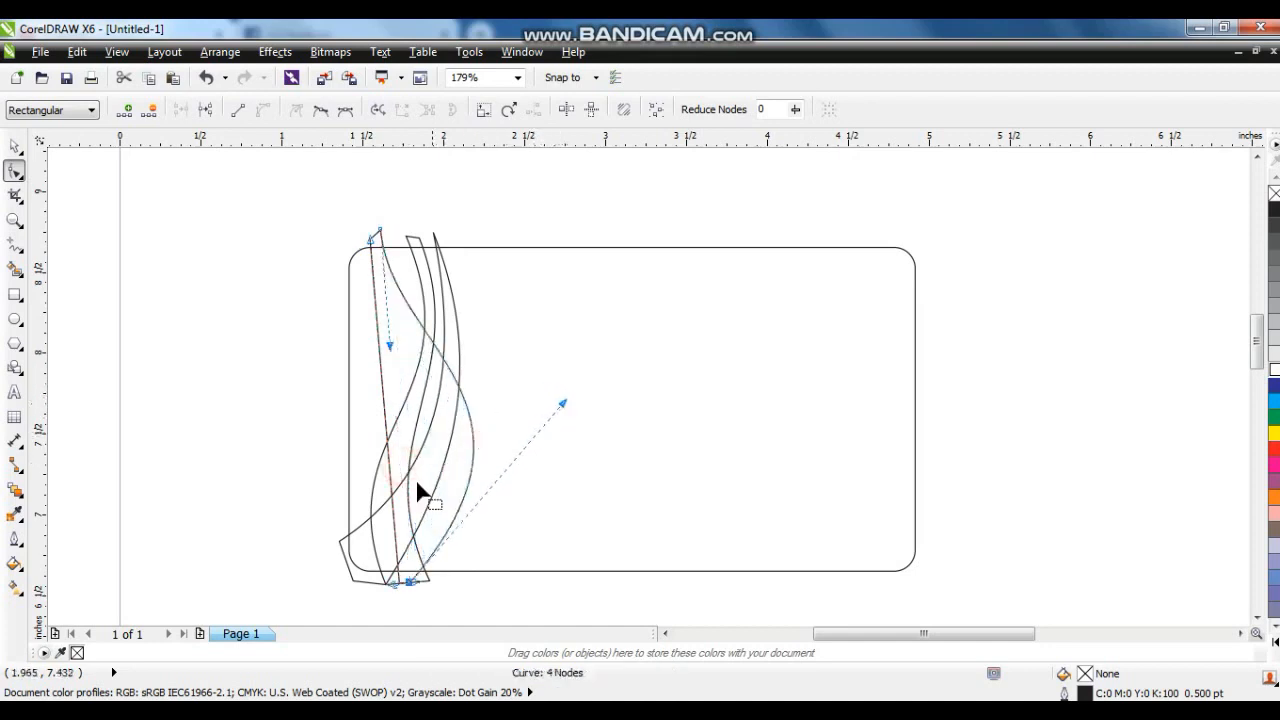
Step: Bend the third strip's left side parallel to its right side to form a thin wavy ribbon, then deselect it
{"action": "left_click_drag", "start_coordinate": [370, 578], "coordinate": [404, 600]}
{"action": "left_click_drag", "start_coordinate": [391, 471], "coordinate": [555, 399]}
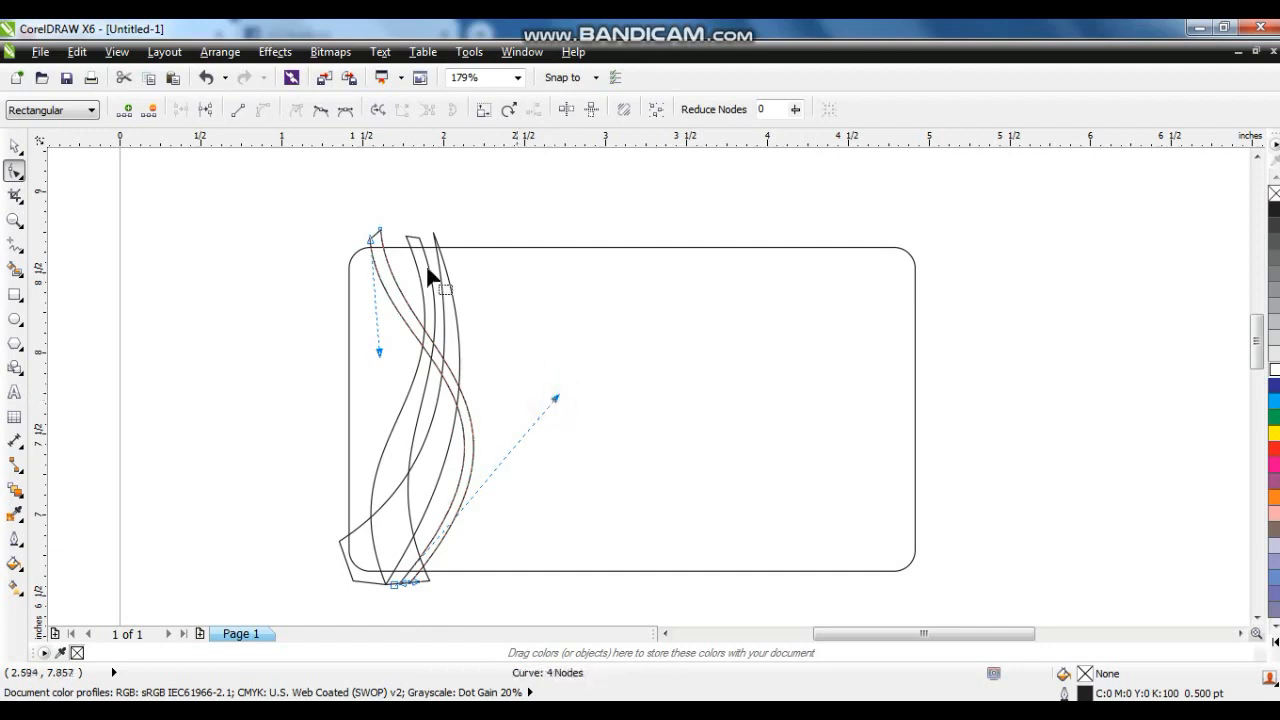
{"action": "left_click", "coordinate": [15, 146]}
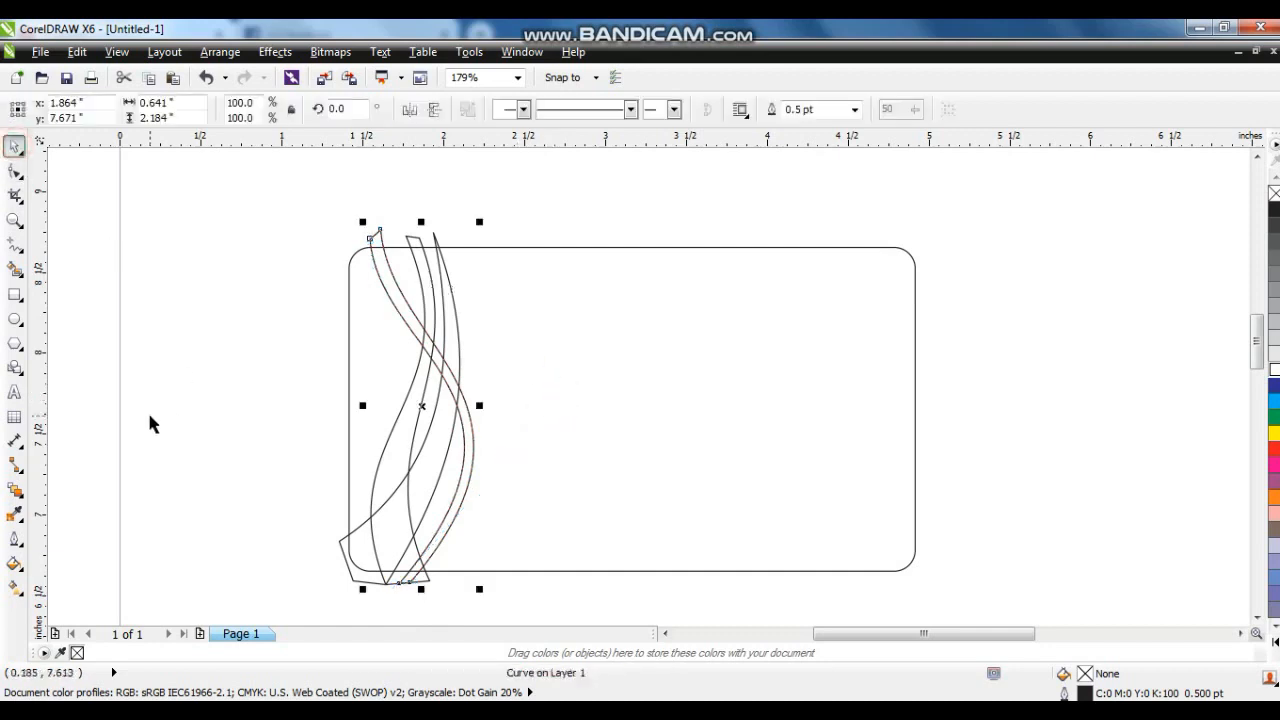
{"action": "left_click", "coordinate": [150, 420]}
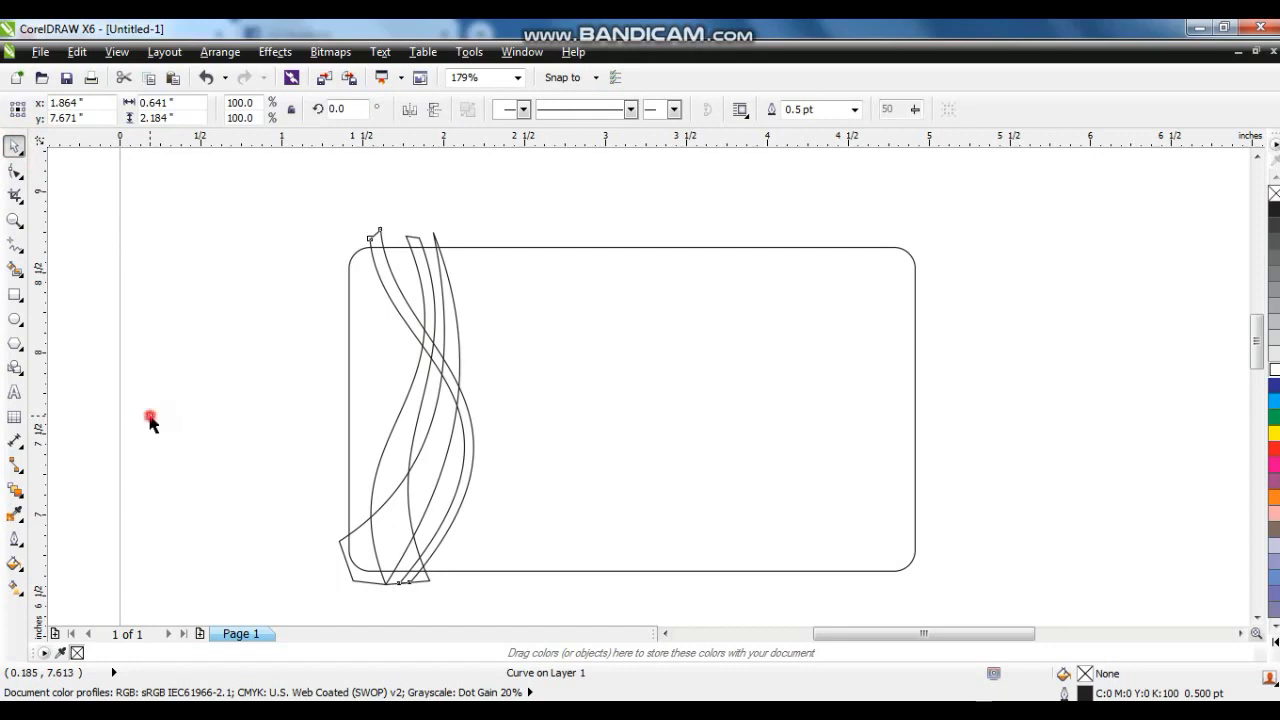
Step: Fill the thin wavy ribbon with cyan (C:100 M:0 Y:0 K:0) and remove its outline
{"action": "left_click", "coordinate": [467, 442]}
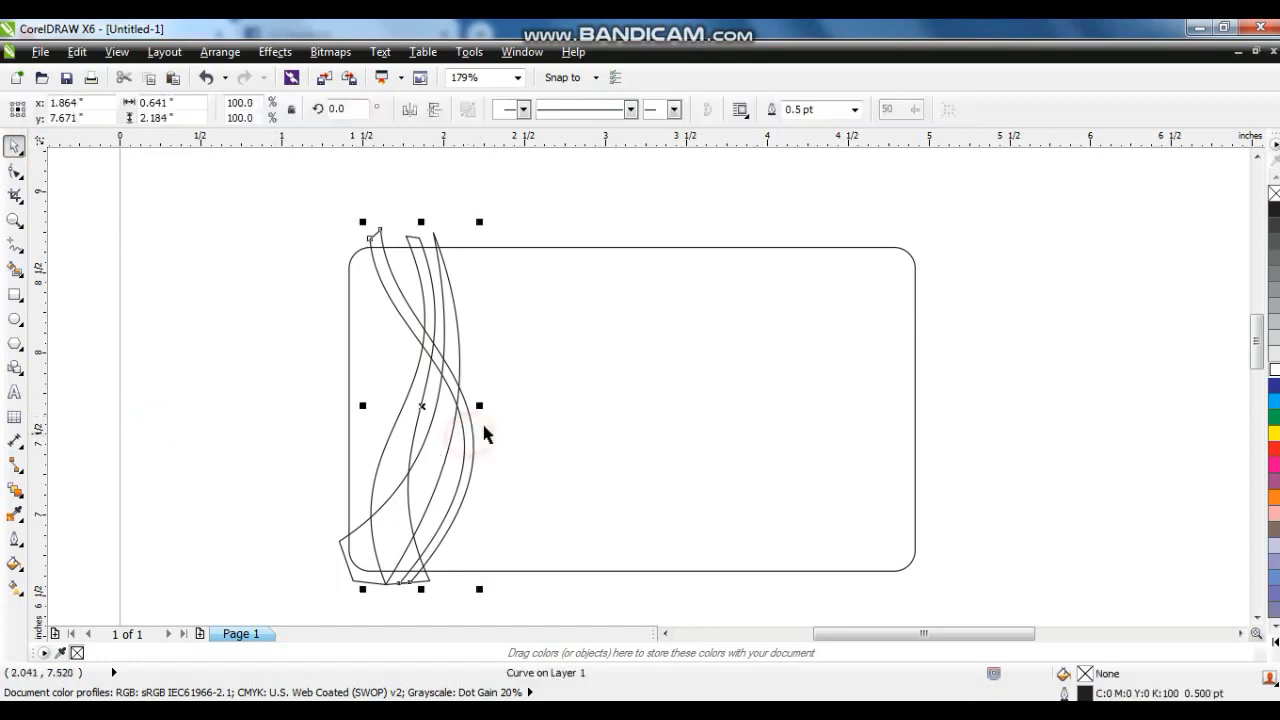
{"action": "left_click", "coordinate": [1274, 401]}
{"action": "right_click", "coordinate": [1274, 193]}
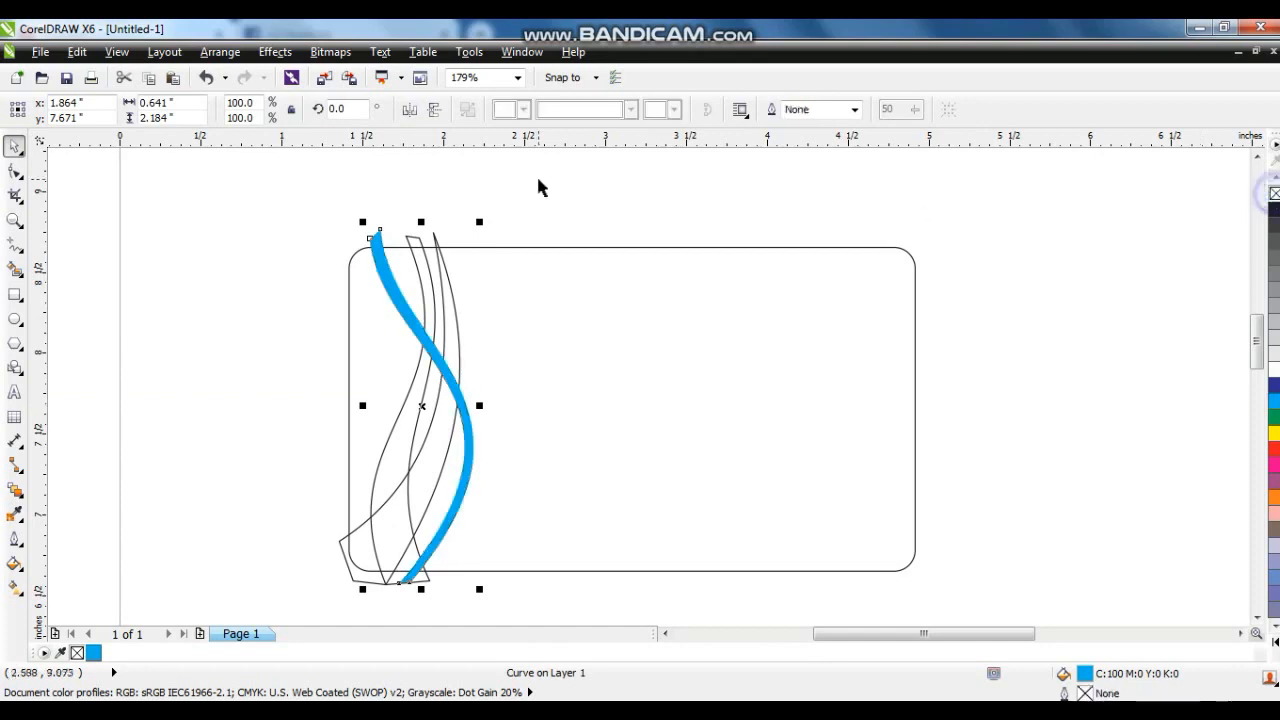
{"action": "left_click", "coordinate": [538, 181]}
Step: Fill the crescent with red (C:0 M:100 Y:100 K:0) and the remaining wavy strip with golden yellow
{"action": "left_click", "coordinate": [443, 316]}
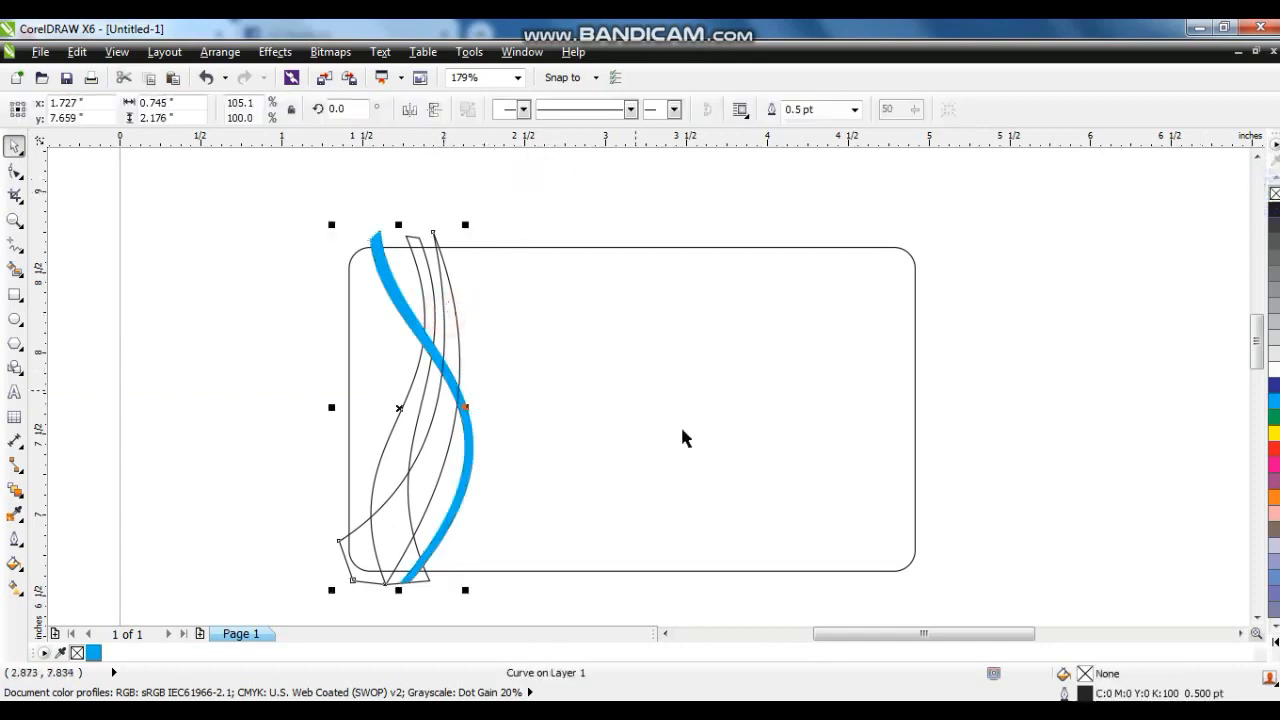
{"action": "left_click", "coordinate": [1274, 449]}
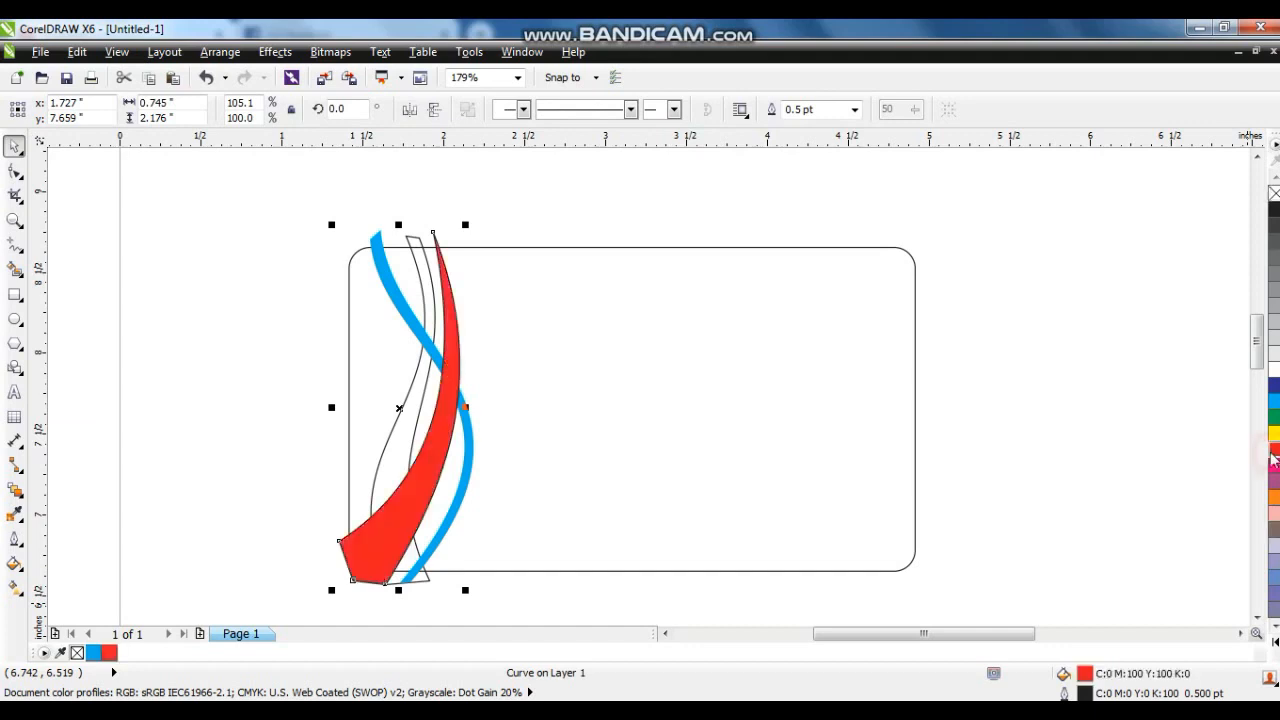
{"action": "left_click", "coordinate": [389, 436]}
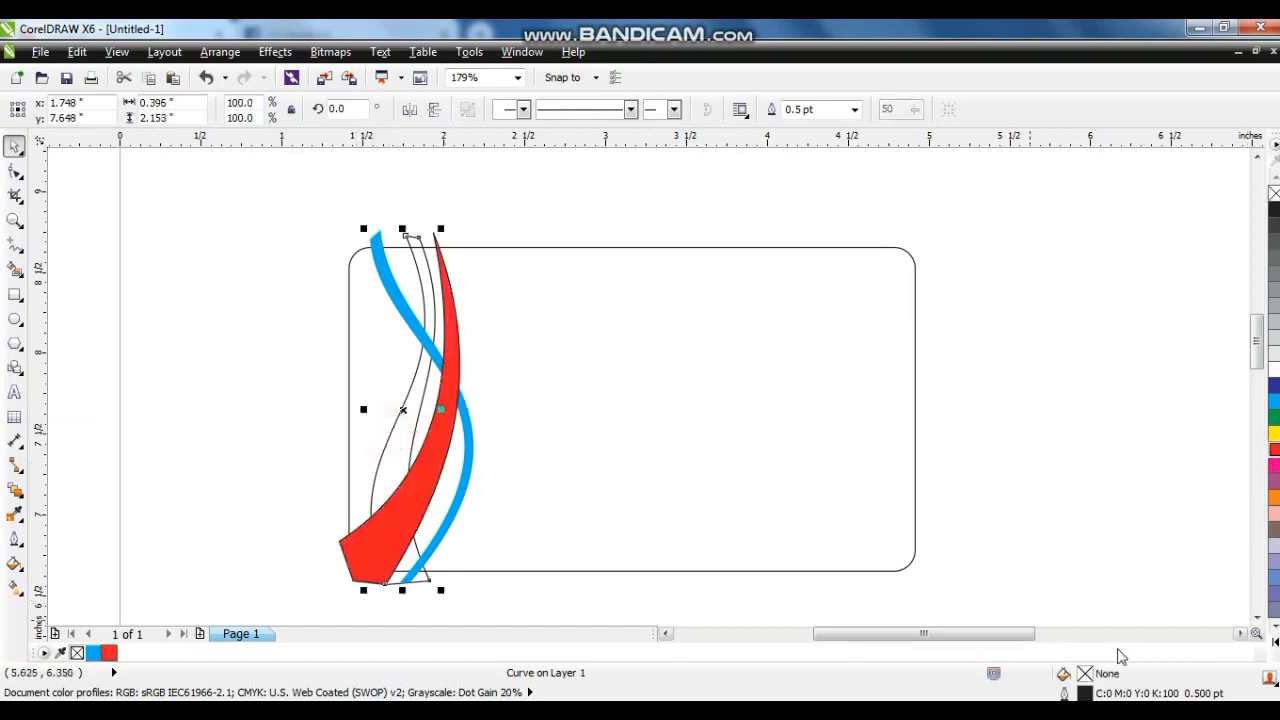
{"action": "left_click", "coordinate": [1272, 642]}
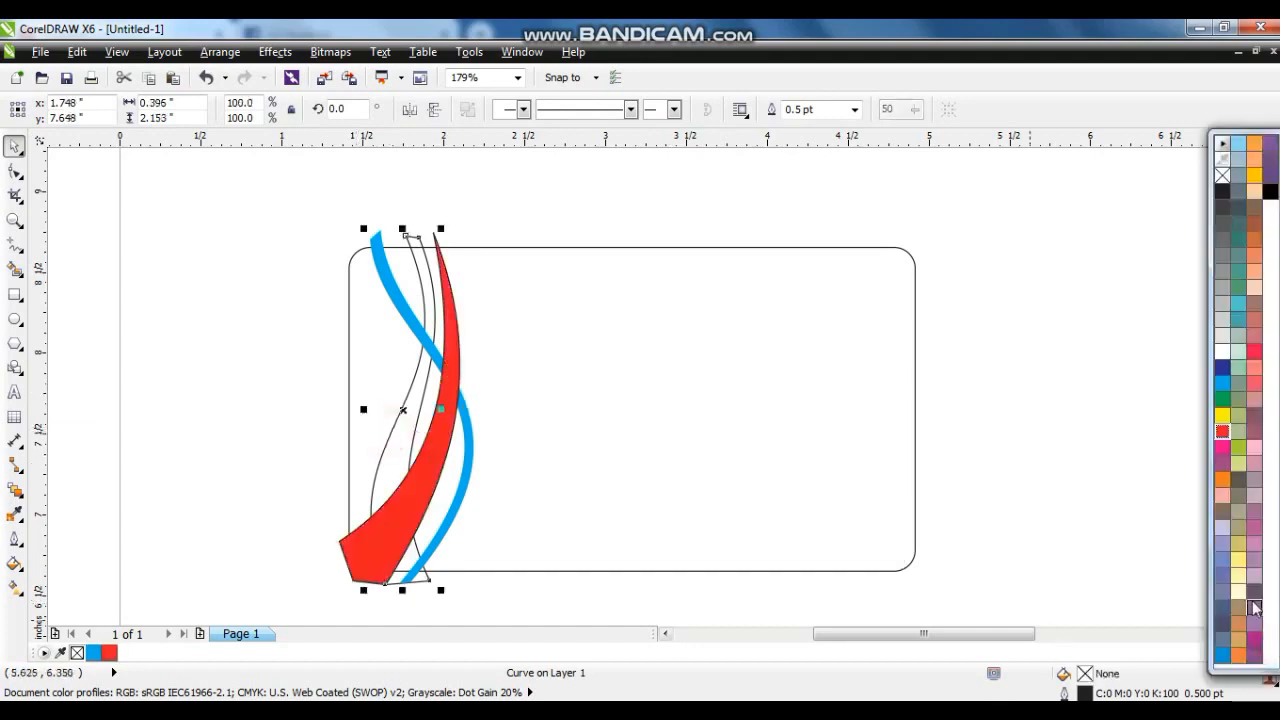
{"action": "left_click", "coordinate": [1254, 176]}
Step: Remove the outlines from all three ribbon shapes and select the thin cyan one
{"action": "left_click_drag", "start_coordinate": [223, 194], "coordinate": [528, 590]}
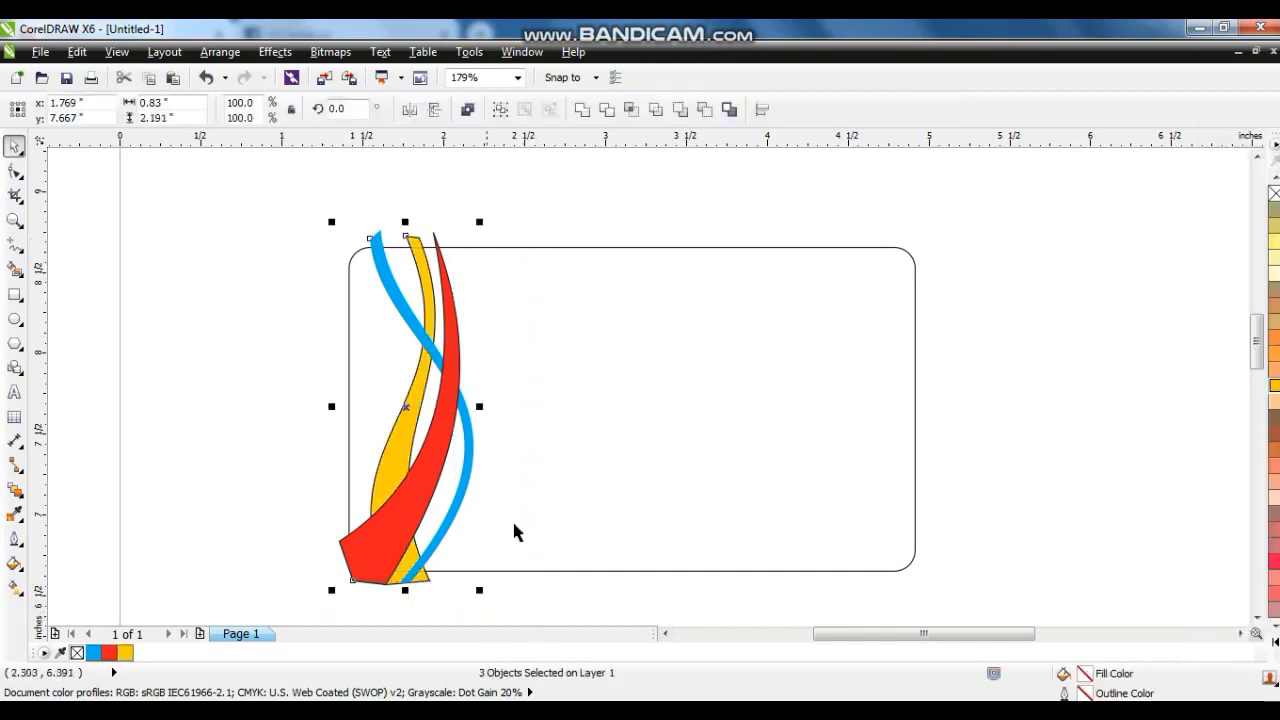
{"action": "left_click", "coordinate": [623, 160]}
{"action": "left_click", "coordinate": [455, 500]}
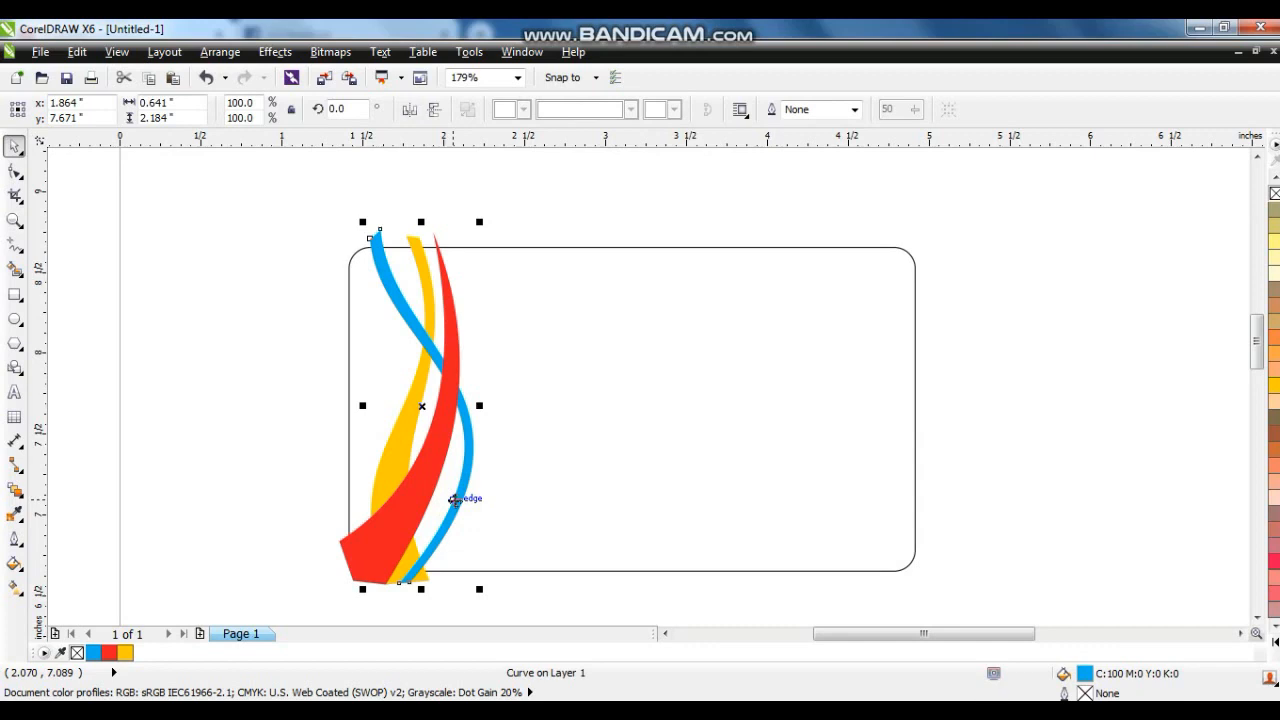
Step: Widen the three ribbons together to about 1.03 inches and position them over the card's left edge
{"action": "left_click_drag", "start_coordinate": [243, 191], "coordinate": [476, 596]}
{"action": "left_click_drag", "start_coordinate": [443, 428], "coordinate": [474, 440]}
{"action": "left_click_drag", "start_coordinate": [359, 407], "coordinate": [326, 405]}
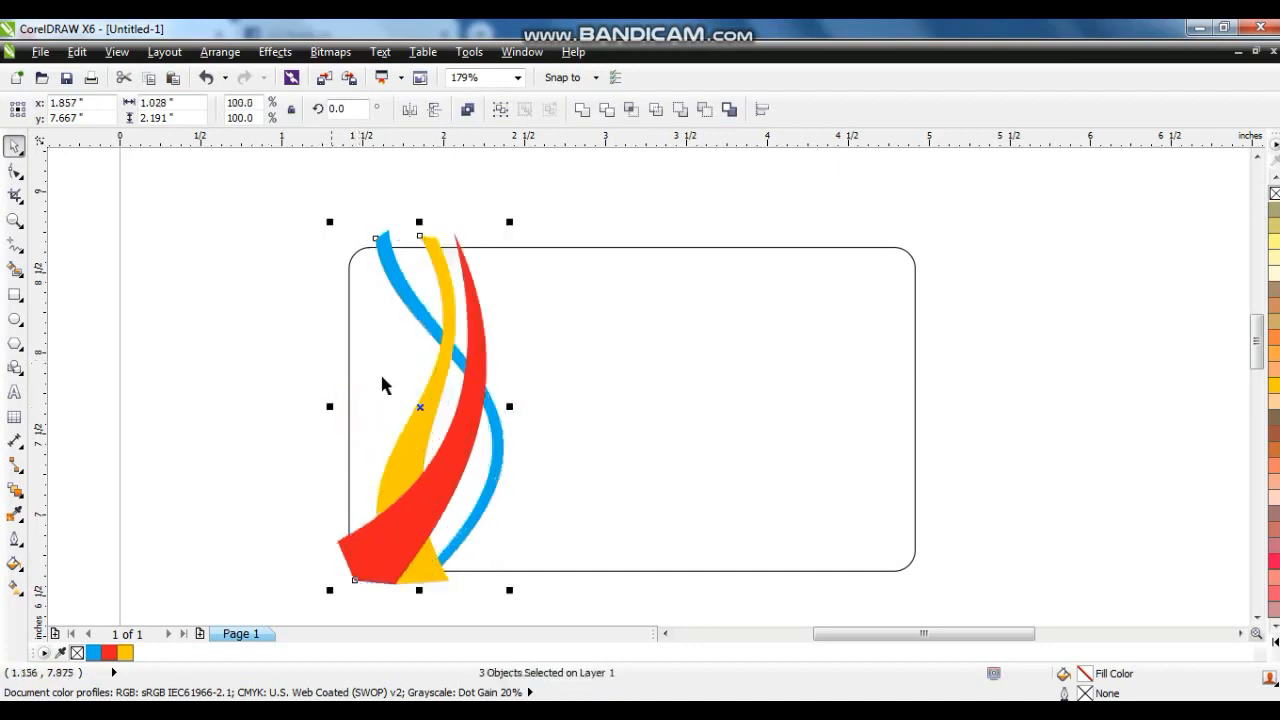
{"action": "left_click", "coordinate": [246, 251]}
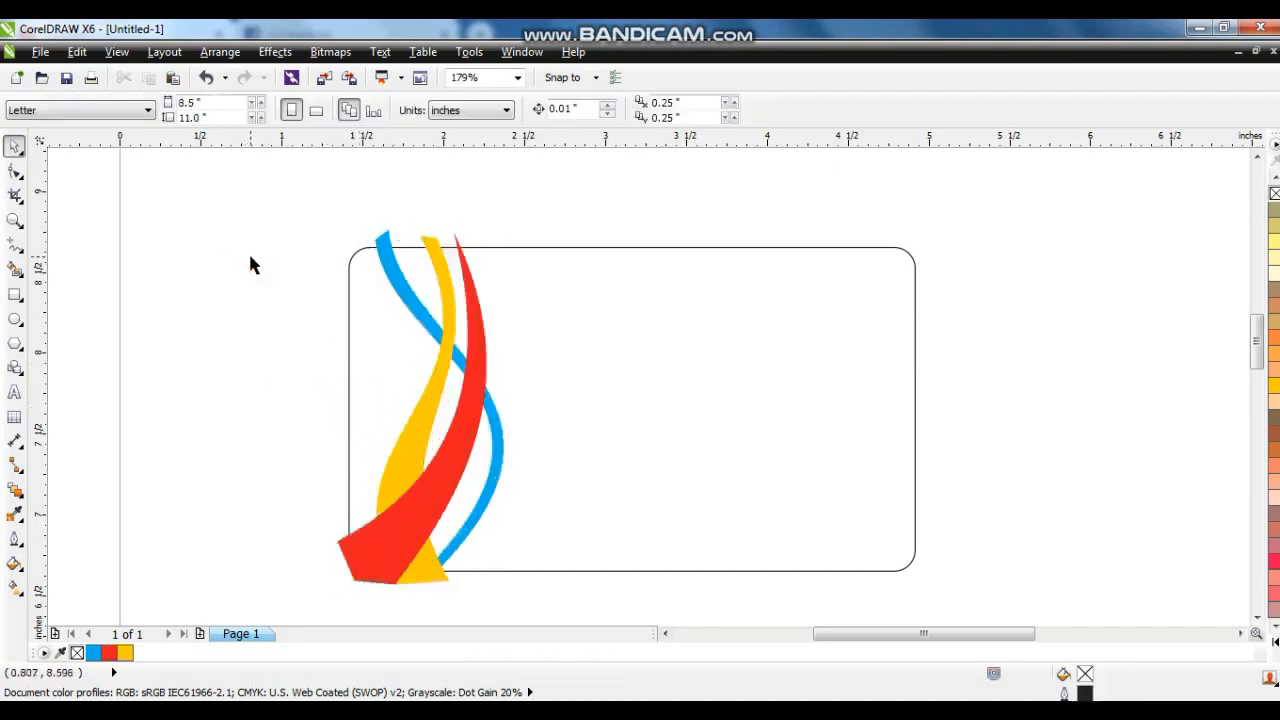
Step: Draw a closed straight-sided shape that follows the yellow ribbon and extends outside the card's left edge
{"action": "left_click", "coordinate": [14, 245]}
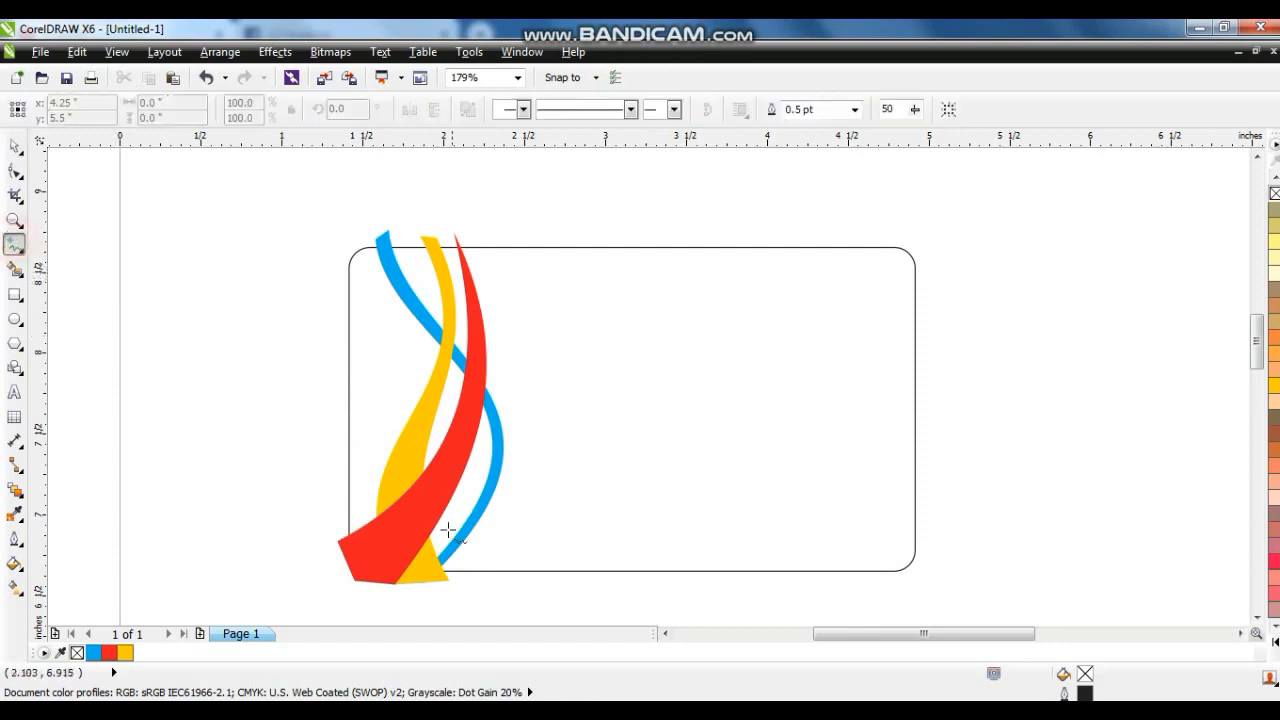
{"action": "left_click", "coordinate": [398, 516]}
{"action": "left_click", "coordinate": [398, 450]}
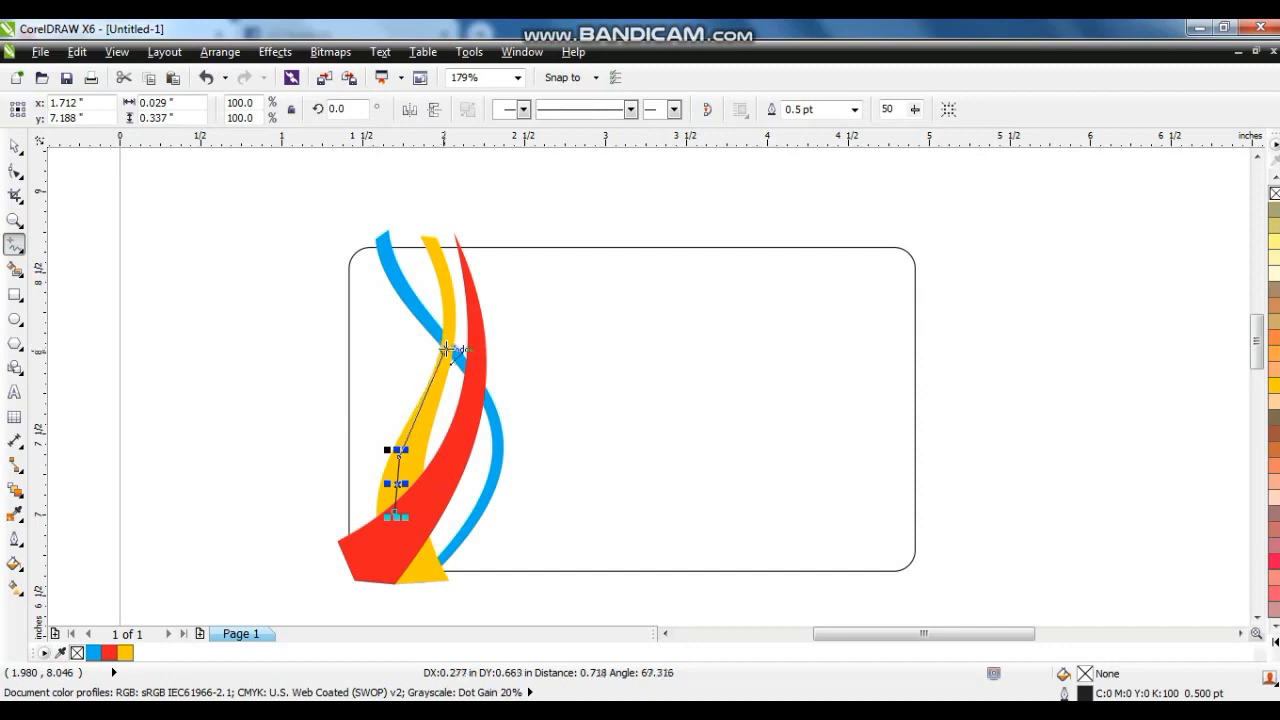
{"action": "left_click", "coordinate": [449, 344]}
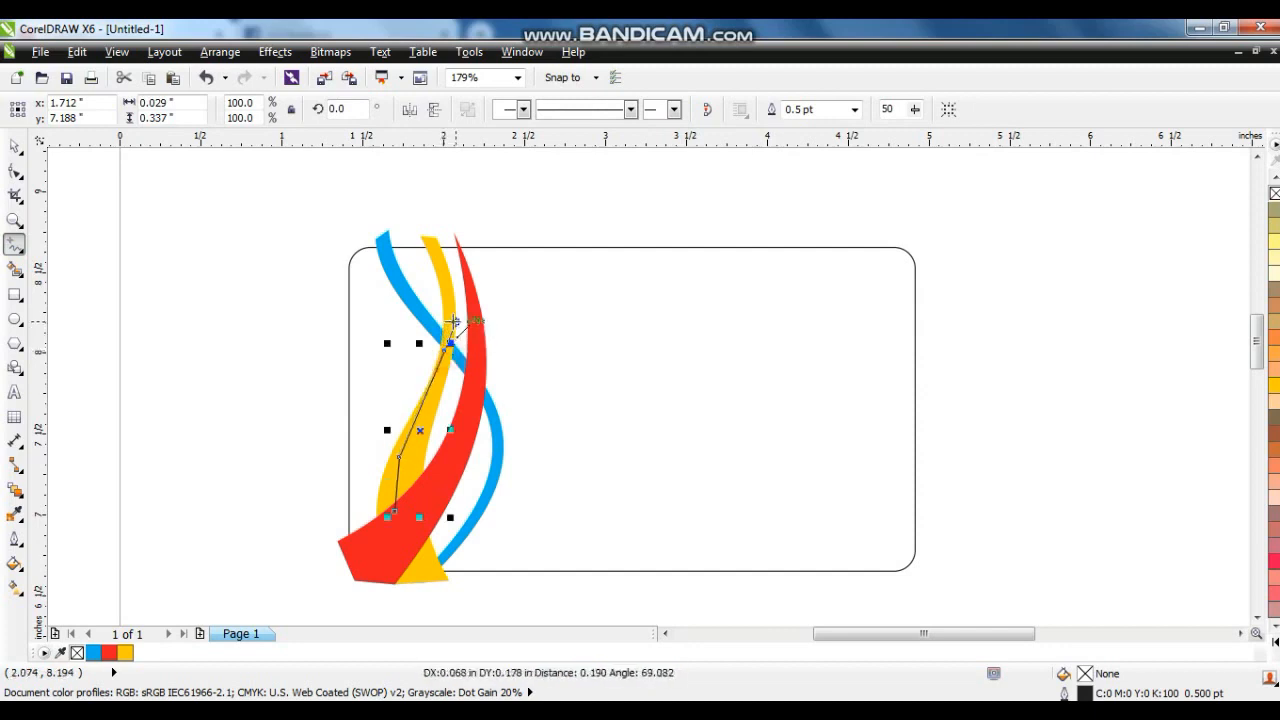
{"action": "left_click", "coordinate": [453, 320]}
{"action": "left_click", "coordinate": [431, 226]}
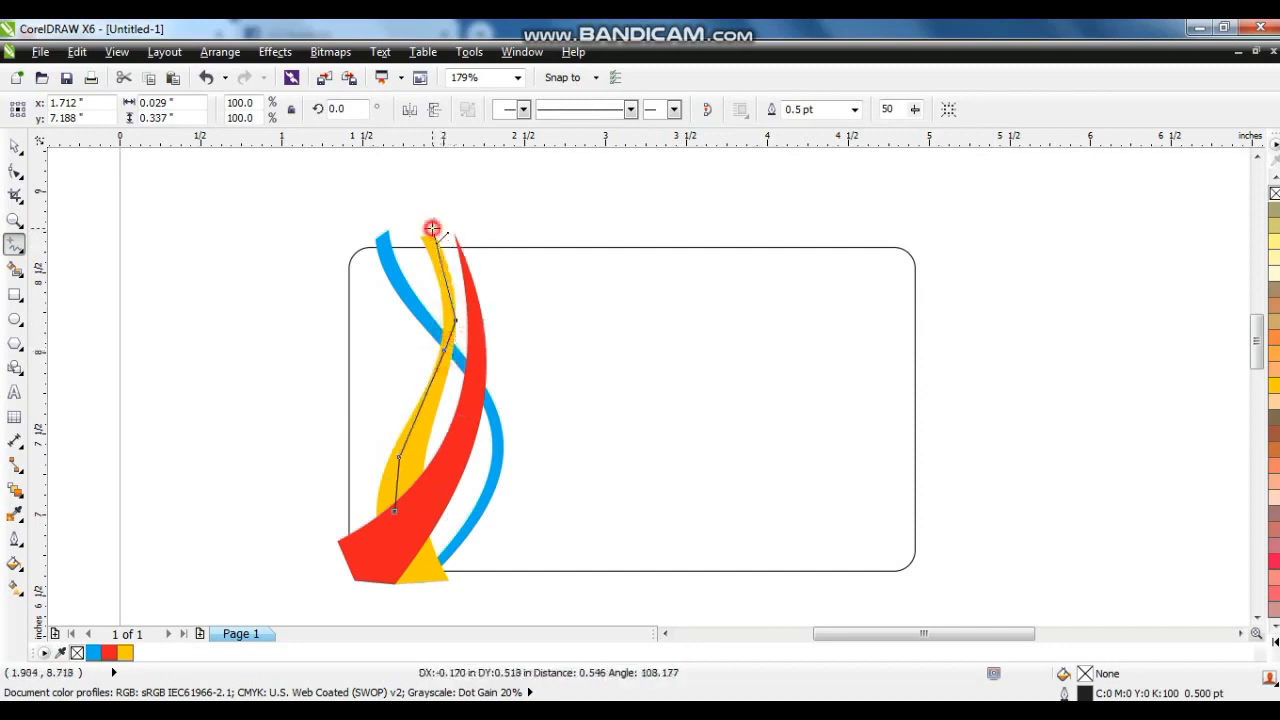
{"action": "left_click", "coordinate": [321, 214]}
{"action": "left_click", "coordinate": [279, 540]}
{"action": "left_click", "coordinate": [388, 605]}
{"action": "left_click", "coordinate": [394, 511]}
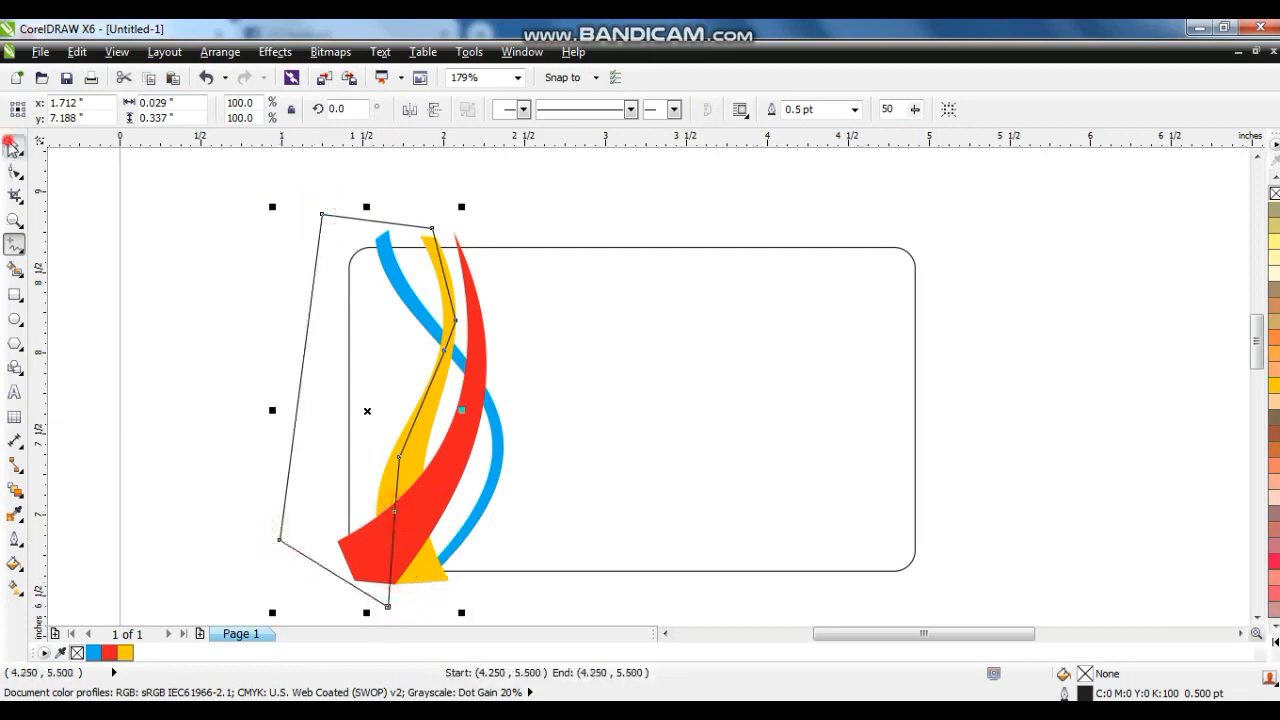
Step: Fill the new closed shape with white and send it behind the ribbons
{"action": "left_click", "coordinate": [12, 146]}
{"action": "left_click", "coordinate": [1273, 643]}
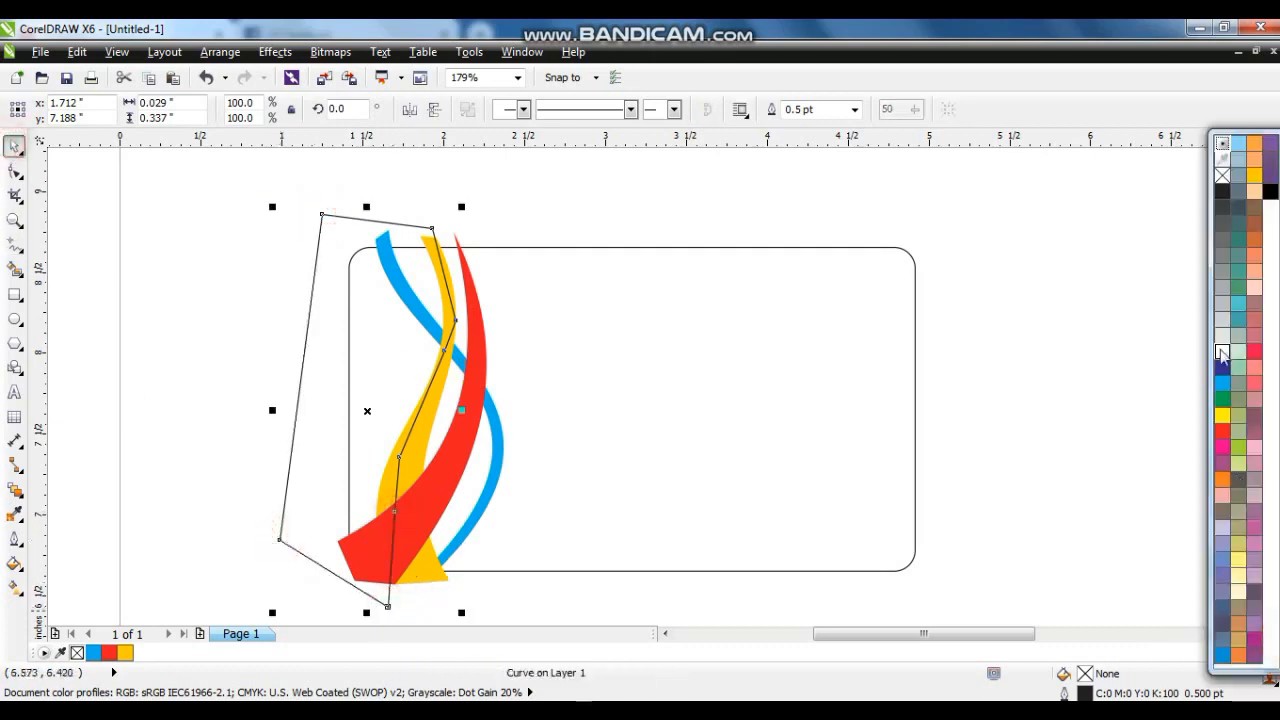
{"action": "left_click", "coordinate": [1222, 352]}
{"action": "key", "text": "shift+Page_Down"}
Step: Remove the outline from the white shape and the three ribbons, and group all four
{"action": "left_click", "coordinate": [224, 180]}
{"action": "left_click_drag", "start_coordinate": [224, 180], "coordinate": [565, 618]}
{"action": "right_click", "coordinate": [1275, 195]}
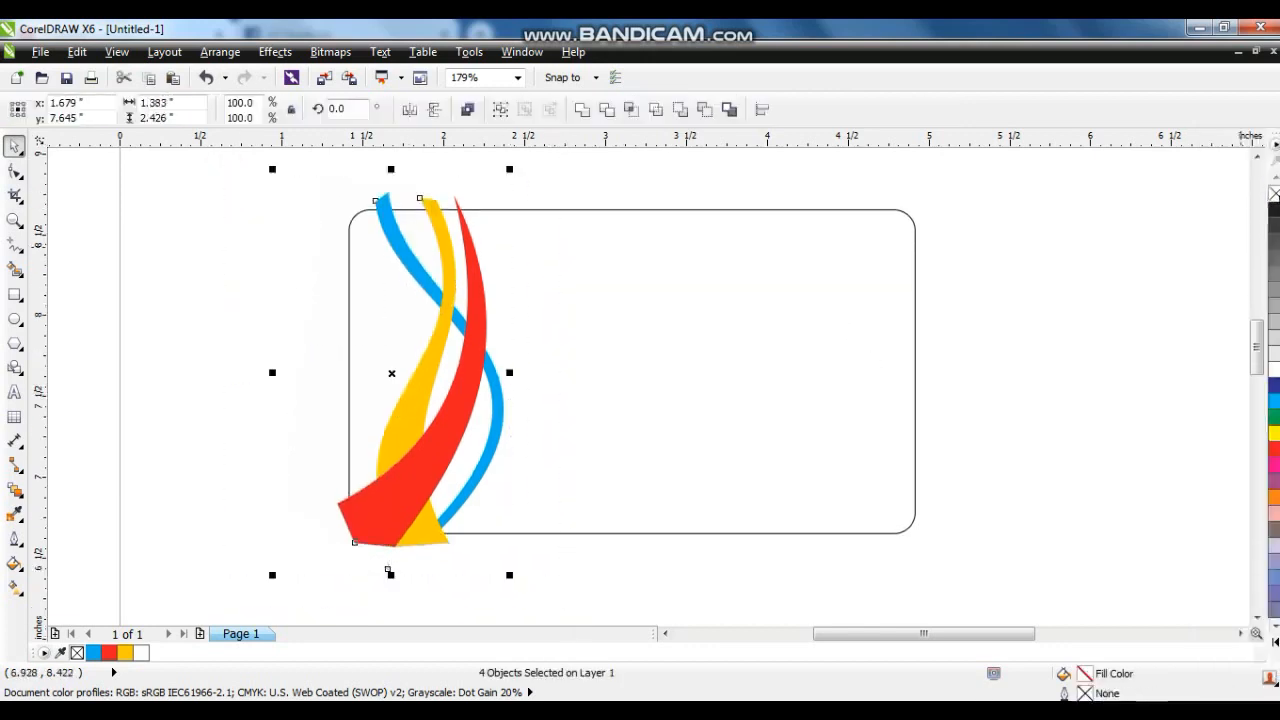
{"action": "key", "text": "ctrl+g"}
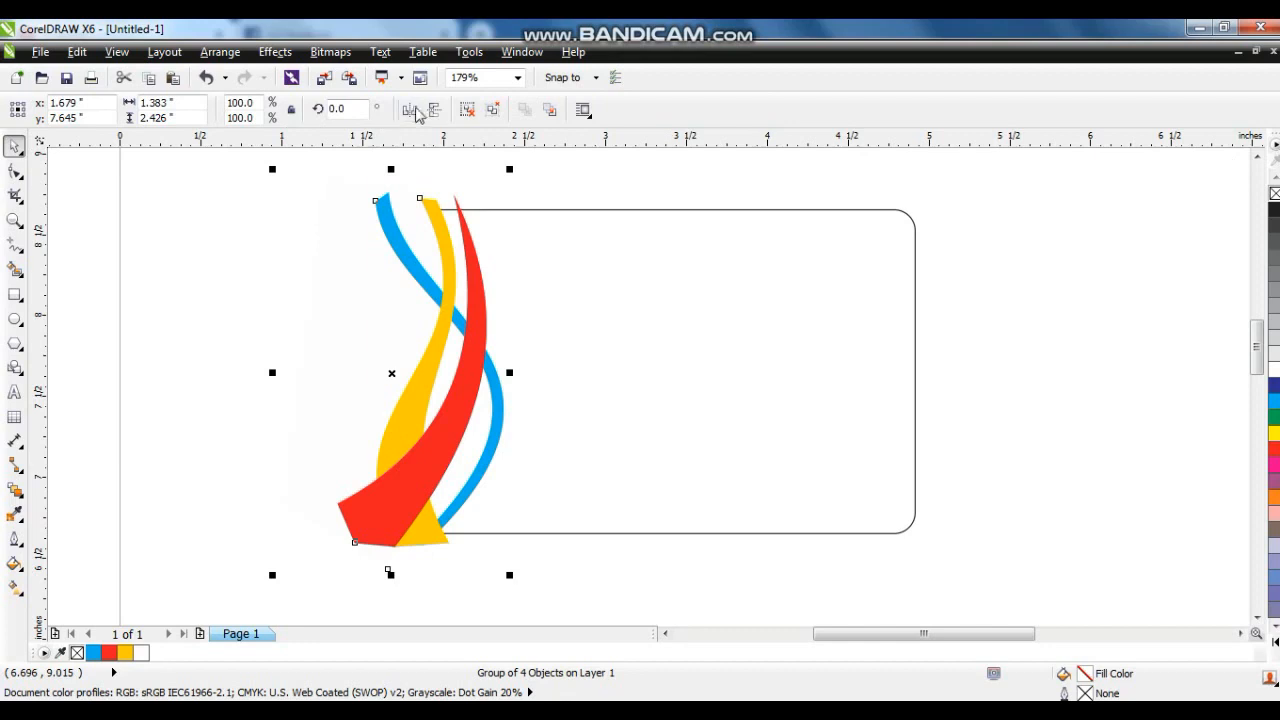
Step: Duplicate the ribbon group onto the card's right side, mirrored horizontally to match the left side
{"action": "left_click", "coordinate": [433, 112]}
{"action": "left_click_drag", "start_coordinate": [440, 350], "coordinate": [880, 350]}
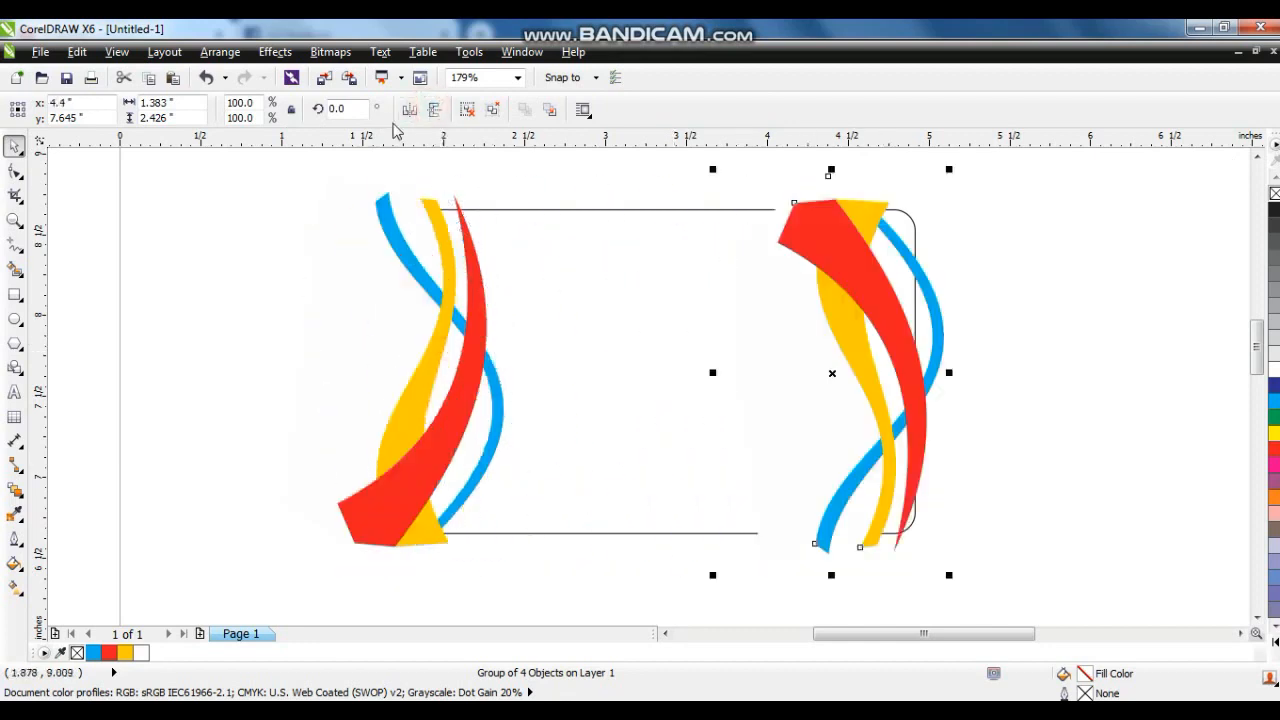
{"action": "left_click", "coordinate": [424, 111]}
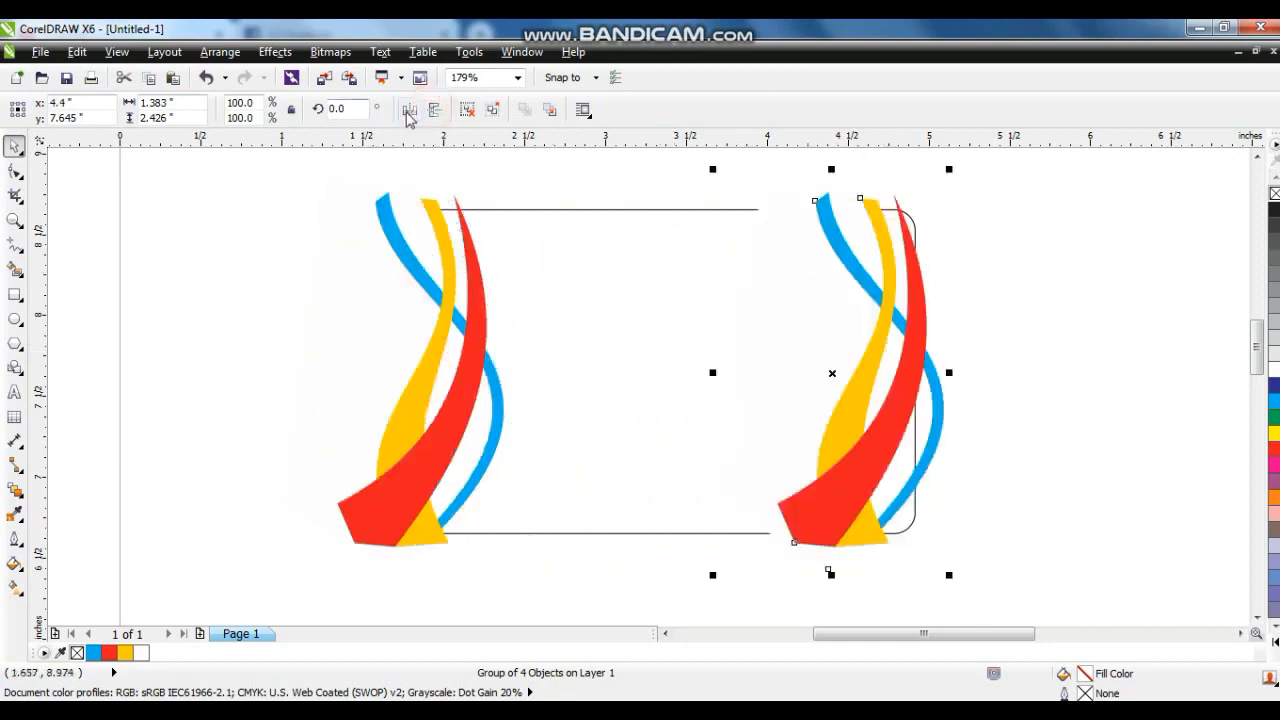
{"action": "left_click", "coordinate": [433, 112]}
{"action": "left_click", "coordinate": [433, 112]}
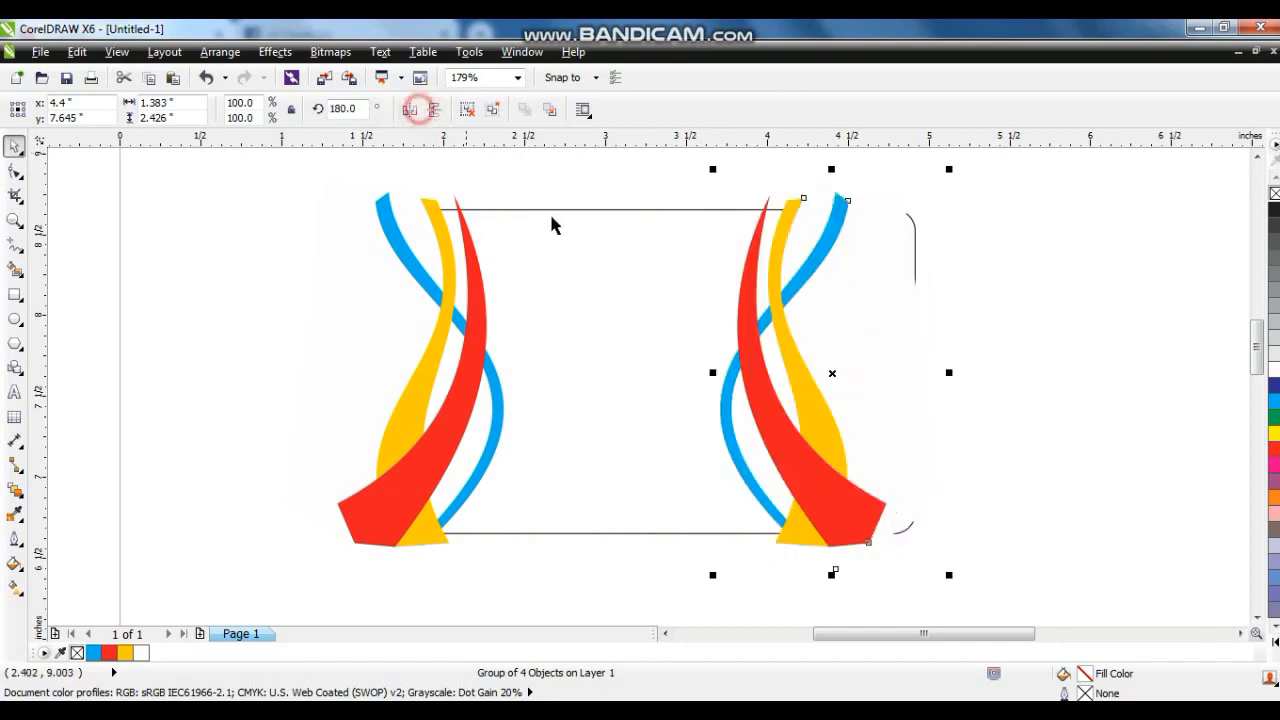
{"action": "left_click_drag", "start_coordinate": [796, 370], "coordinate": [830, 362]}
Step: Group both ribbon sets and centre them horizontally and vertically on the card
{"action": "left_click", "coordinate": [480, 330], "text": "shift"}
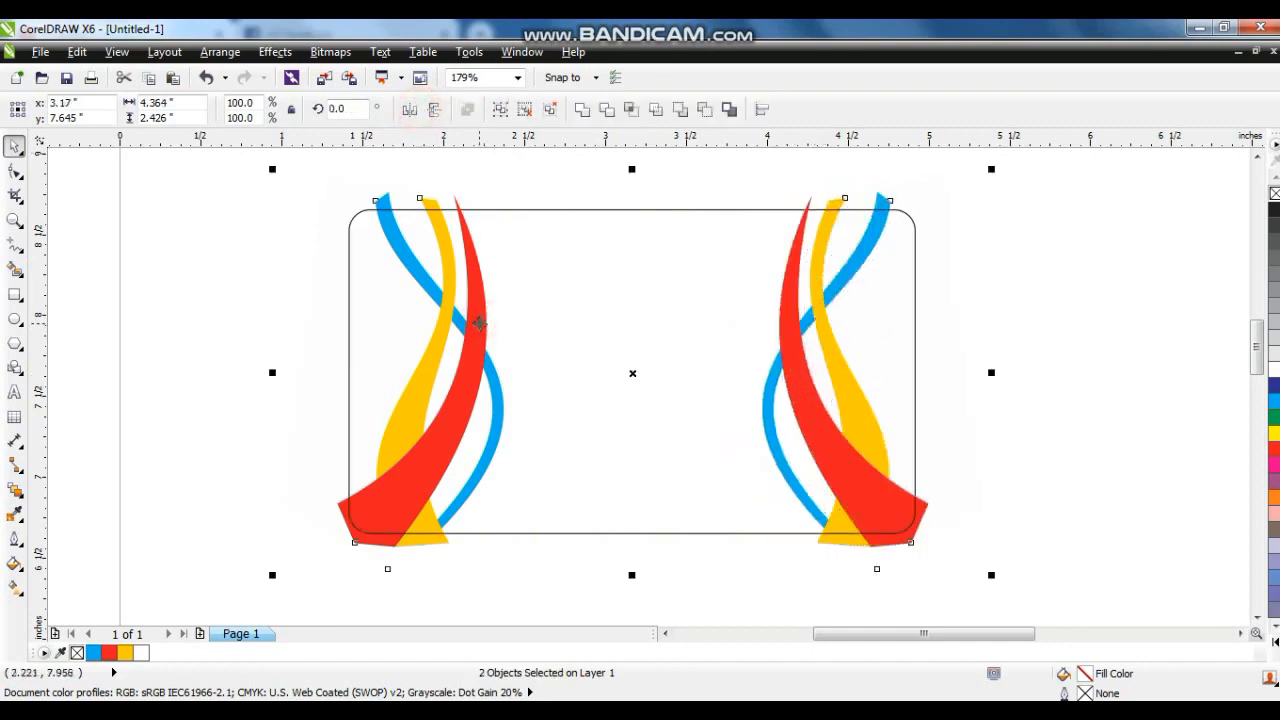
{"action": "key", "text": "ctrl+g"}
{"action": "left_click", "coordinate": [580, 211], "text": "shift"}
{"action": "key", "text": "c"}
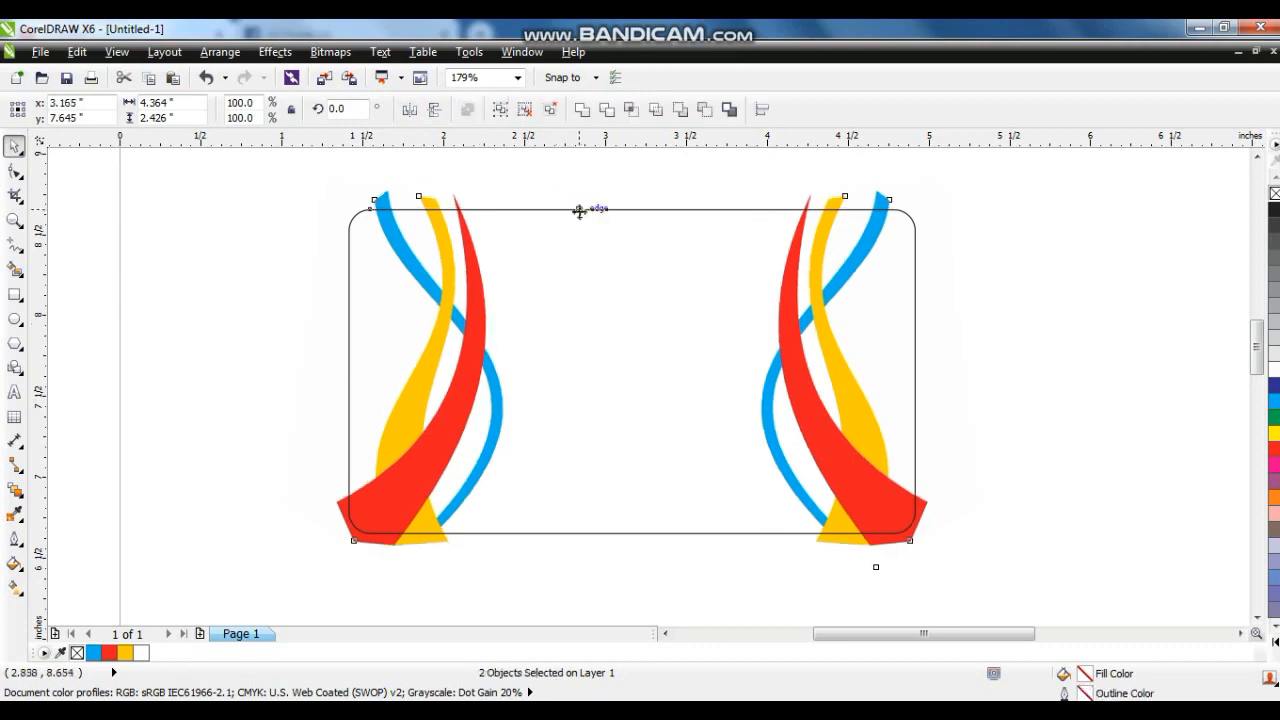
{"action": "key", "text": "e"}
{"action": "key", "text": "Escape"}
Step: PowerClip the grouped ribbons inside the rounded-corner card
{"action": "right_click", "coordinate": [930, 528]}
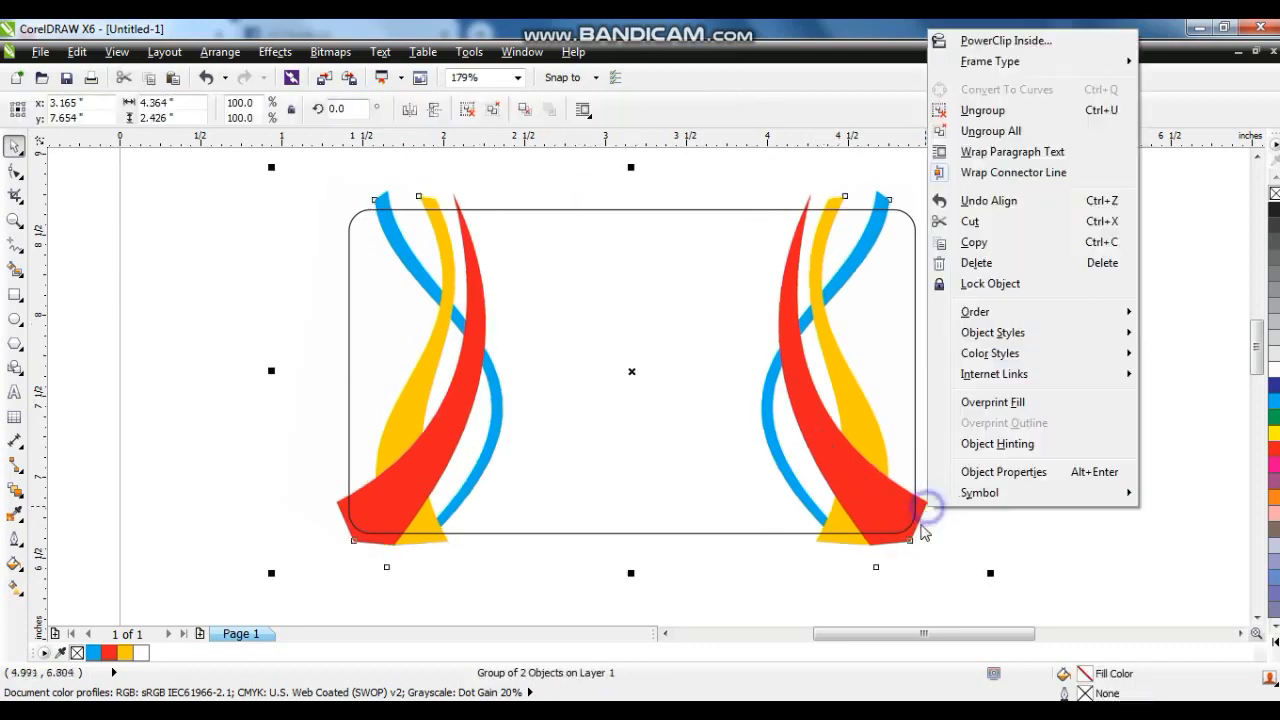
{"action": "left_click", "coordinate": [966, 41]}
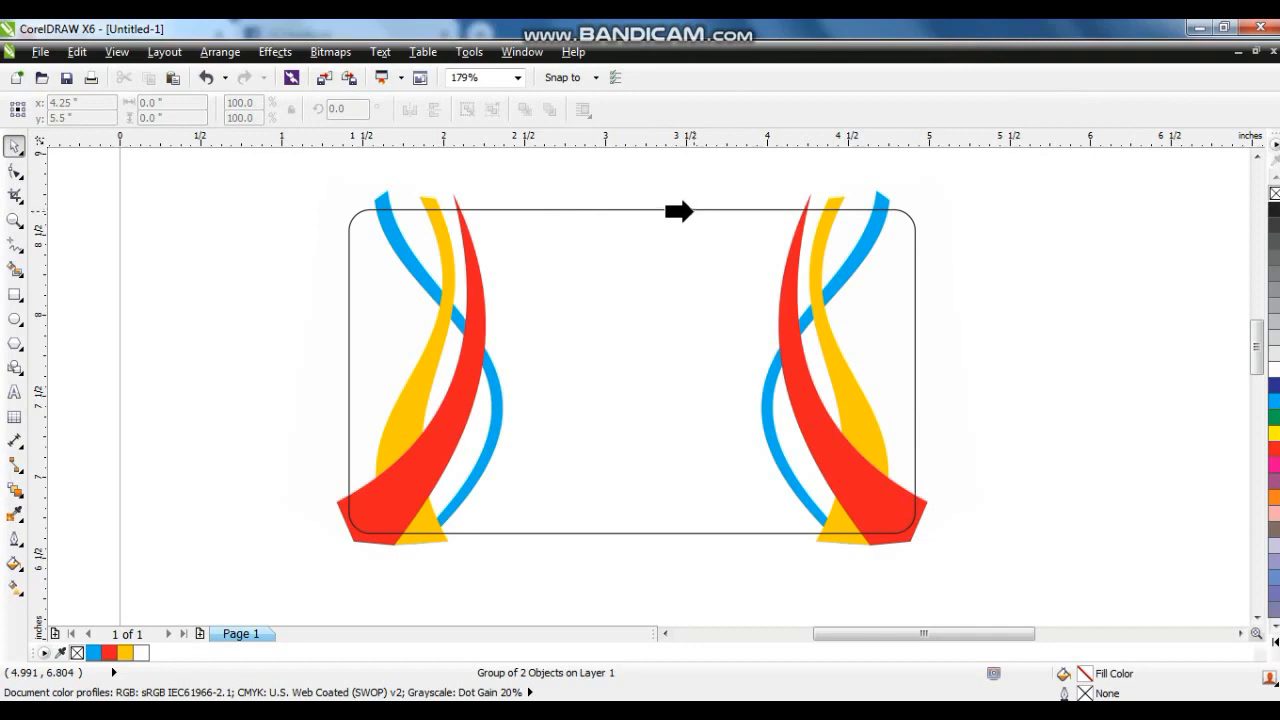
{"action": "left_click", "coordinate": [692, 211]}
Step: Fill the card with black (C:100 M:100 Y:100 K:100) and deselect it
{"action": "left_click", "coordinate": [1274, 643]}
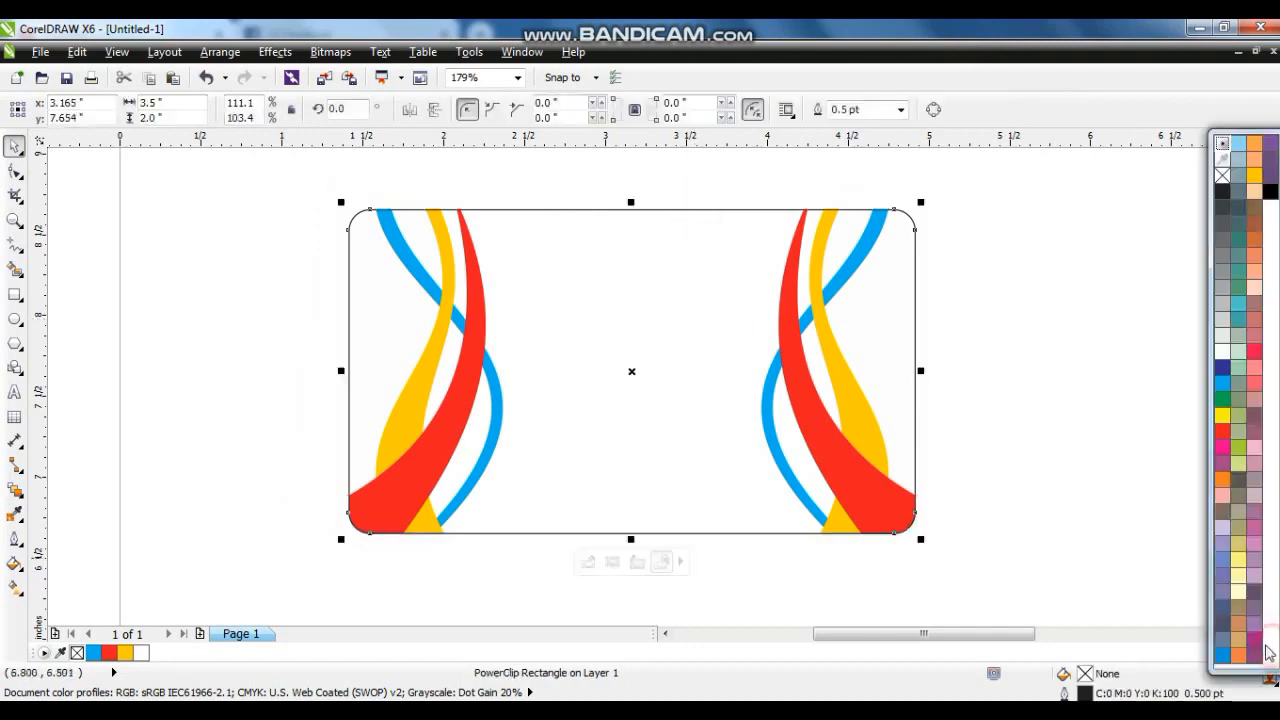
{"action": "left_click", "coordinate": [1270, 188]}
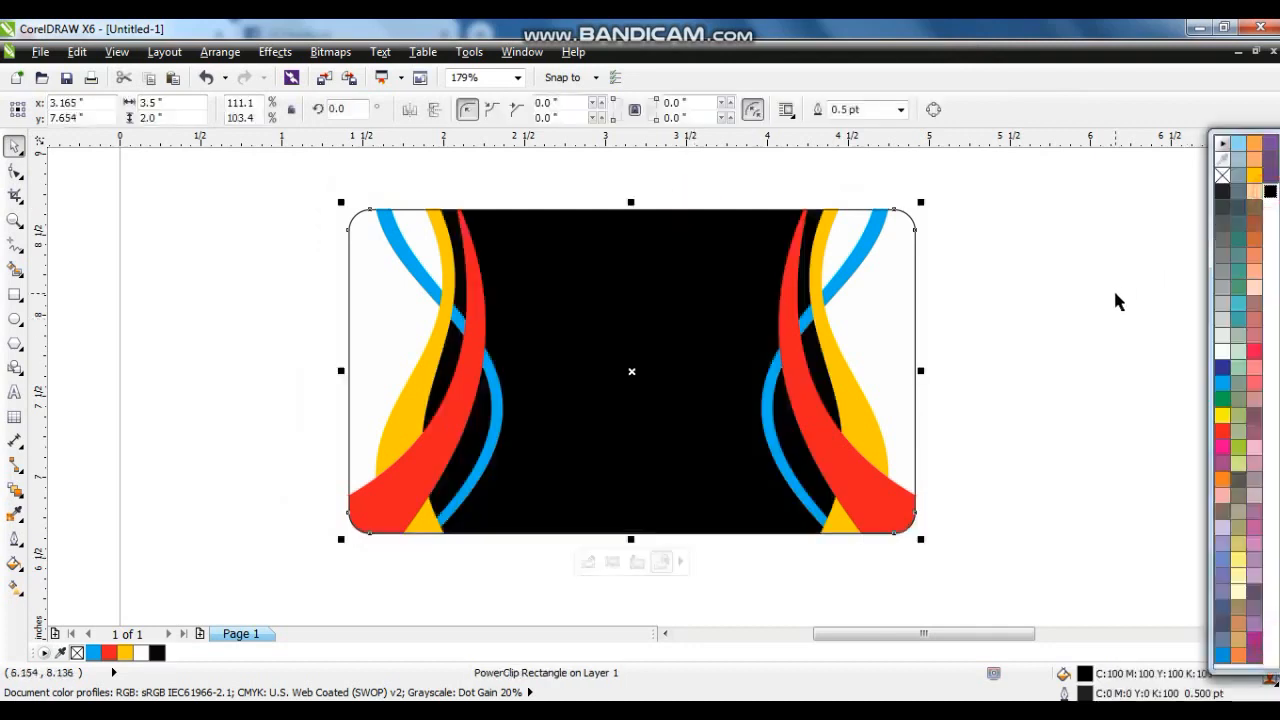
{"action": "left_click", "coordinate": [1115, 292]}
{"action": "left_click", "coordinate": [858, 403]}
{"action": "key", "text": "shift+F2"}
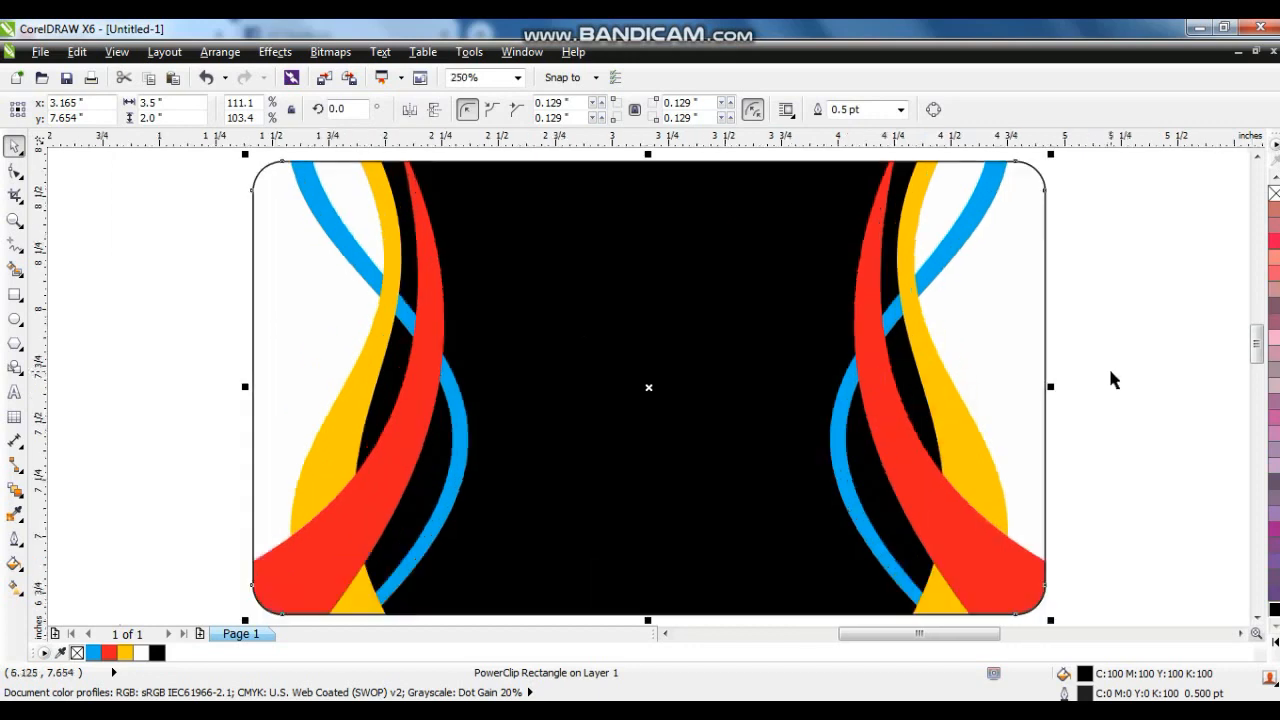
{"action": "left_click", "coordinate": [1082, 383]}
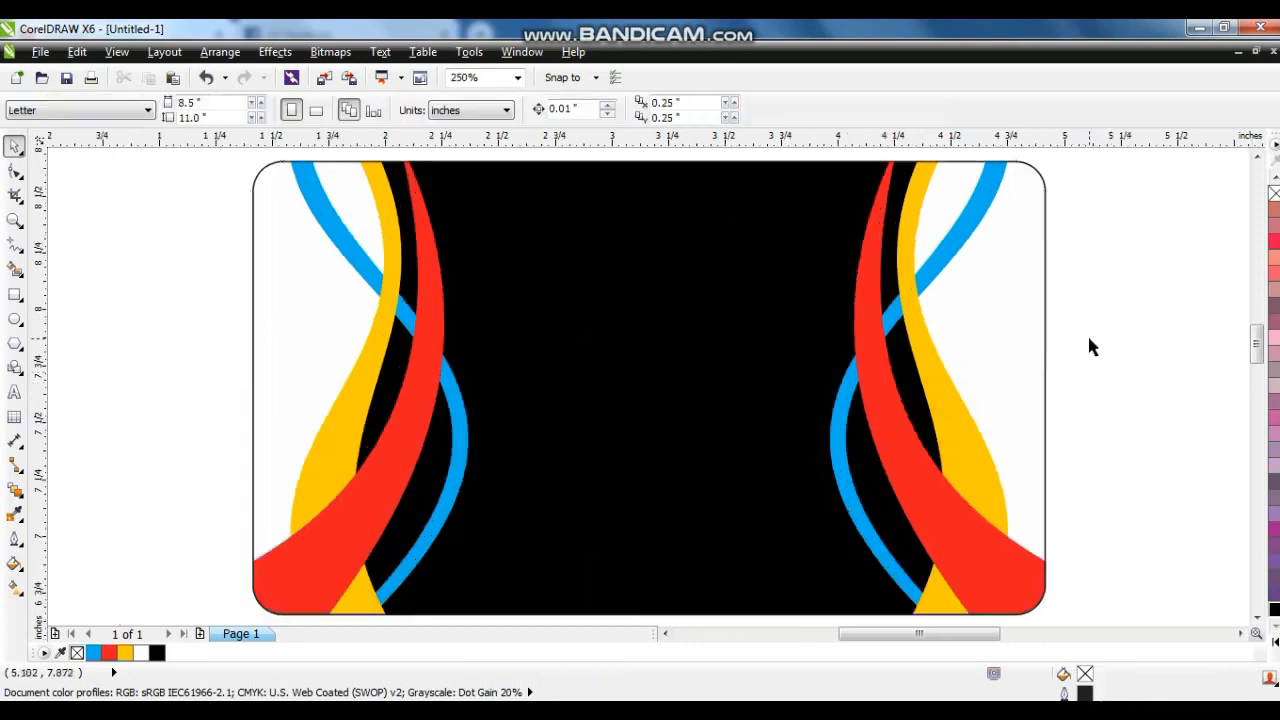
Step: Add the artistic text "DEFT CREATION" starting outside the card's left edge
{"action": "left_click", "coordinate": [14, 394]}
{"action": "left_click", "coordinate": [121, 388]}
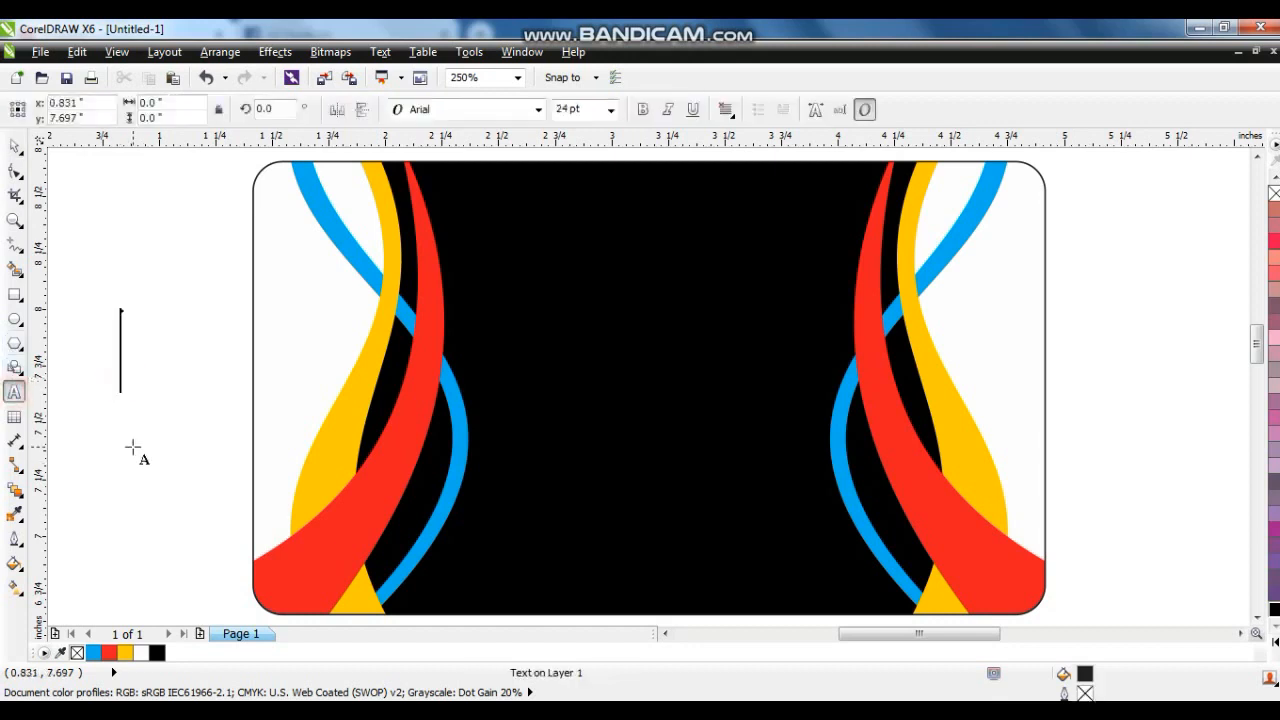
{"action": "type", "text": "DEFT"}
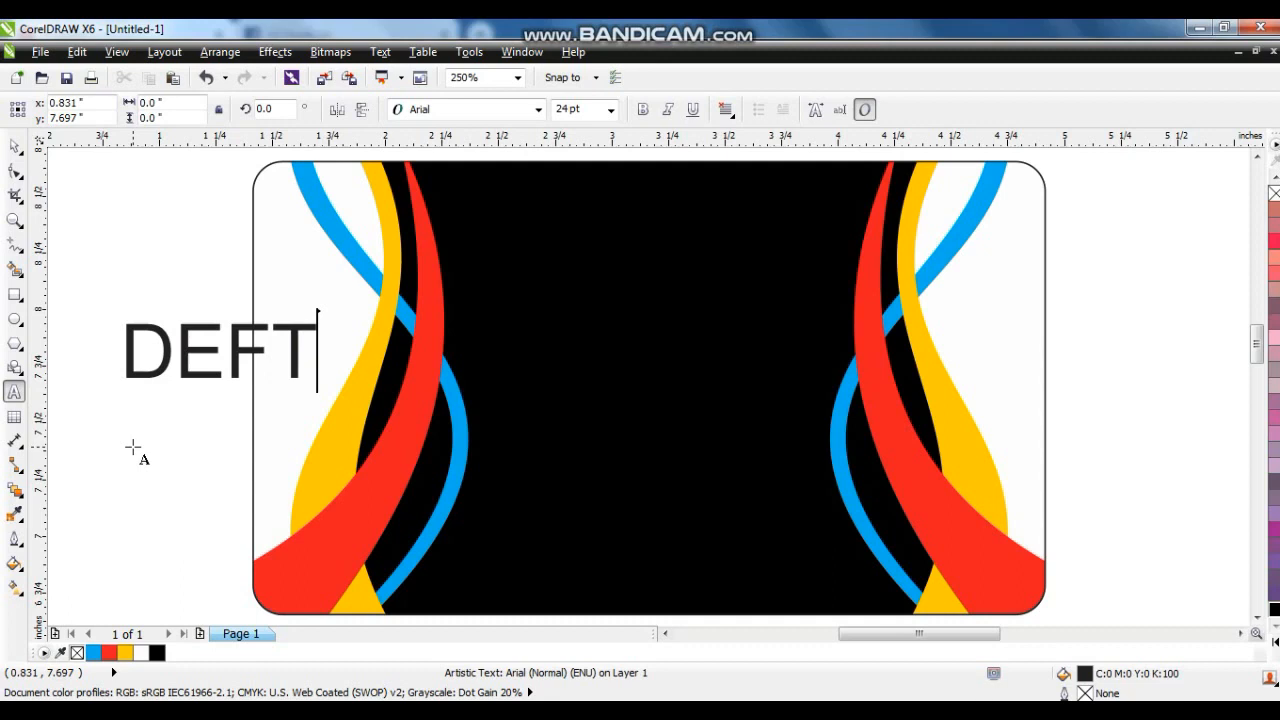
{"action": "type", "text": " CREATION"}
Step: Set the DEFT CREATION text in the Masque font and fill it with white
{"action": "left_click", "coordinate": [14, 146]}
{"action": "left_click", "coordinate": [538, 109]}
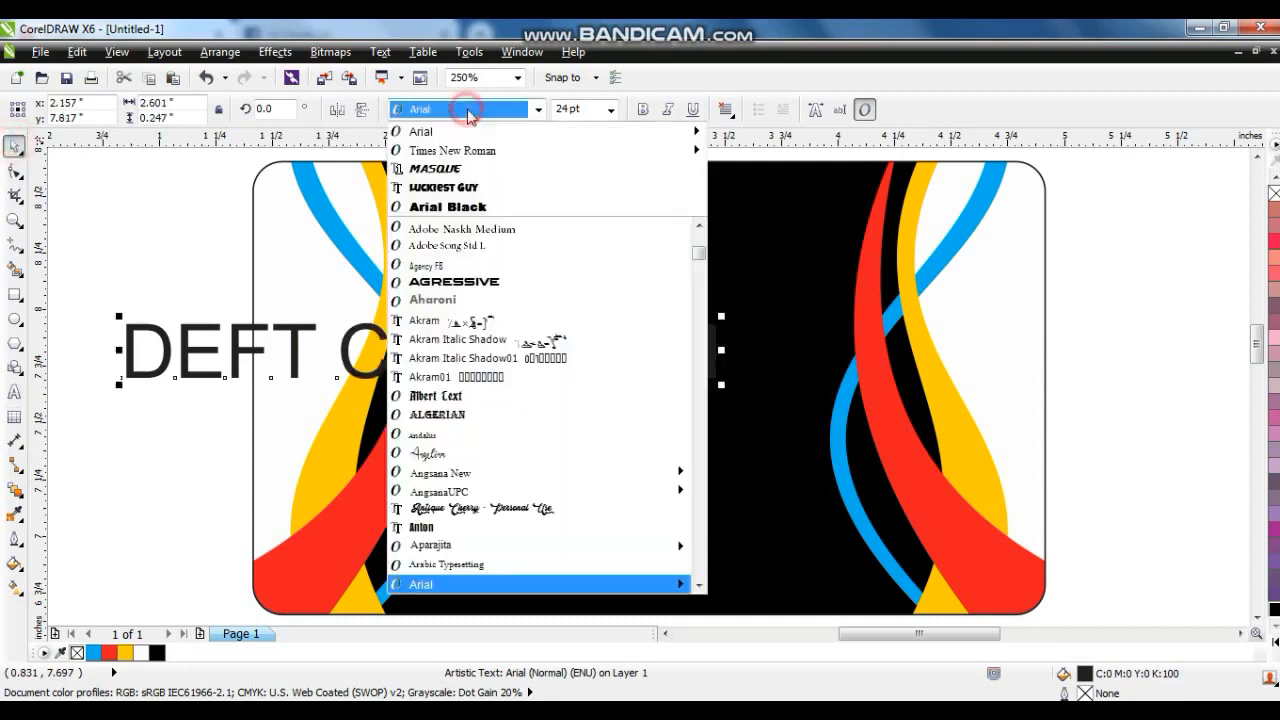
{"action": "left_click", "coordinate": [459, 176]}
{"action": "left_click", "coordinate": [1273, 656]}
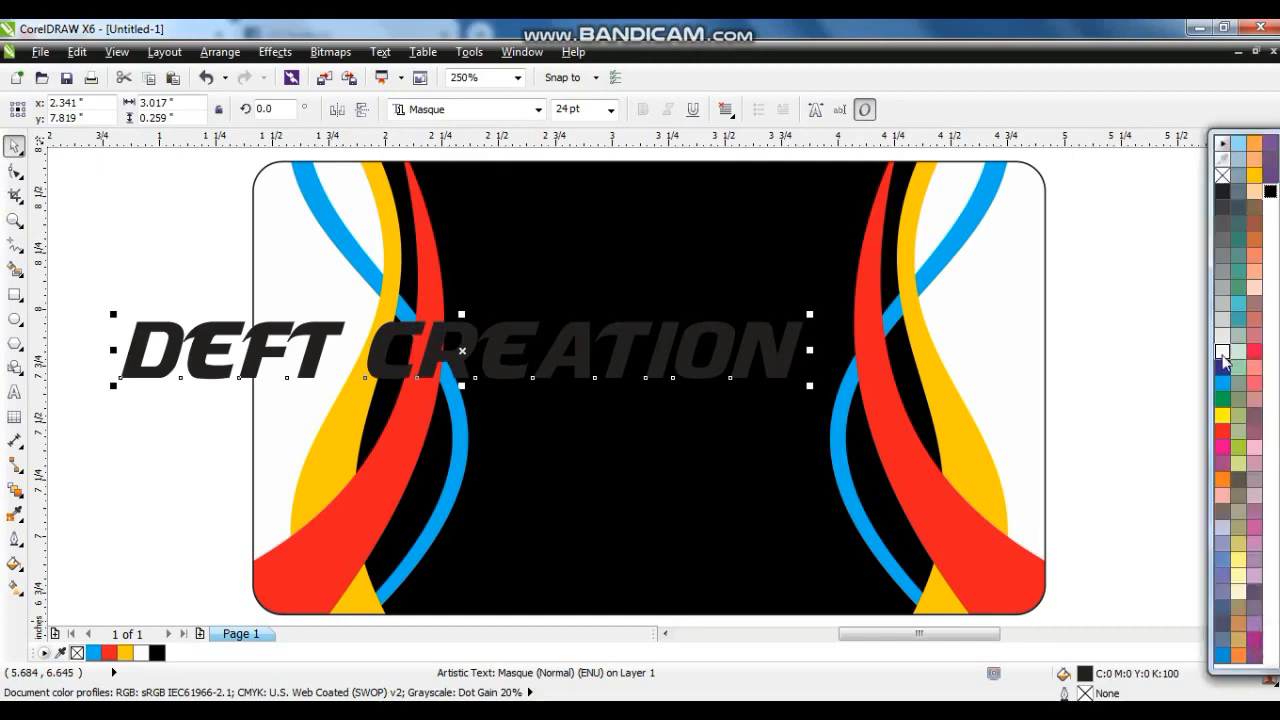
Step: Scale the text to about 11.3 pt and place CREATION as a separate word below DEFT
{"action": "left_click_drag", "start_coordinate": [812, 388], "coordinate": [845, 370]}
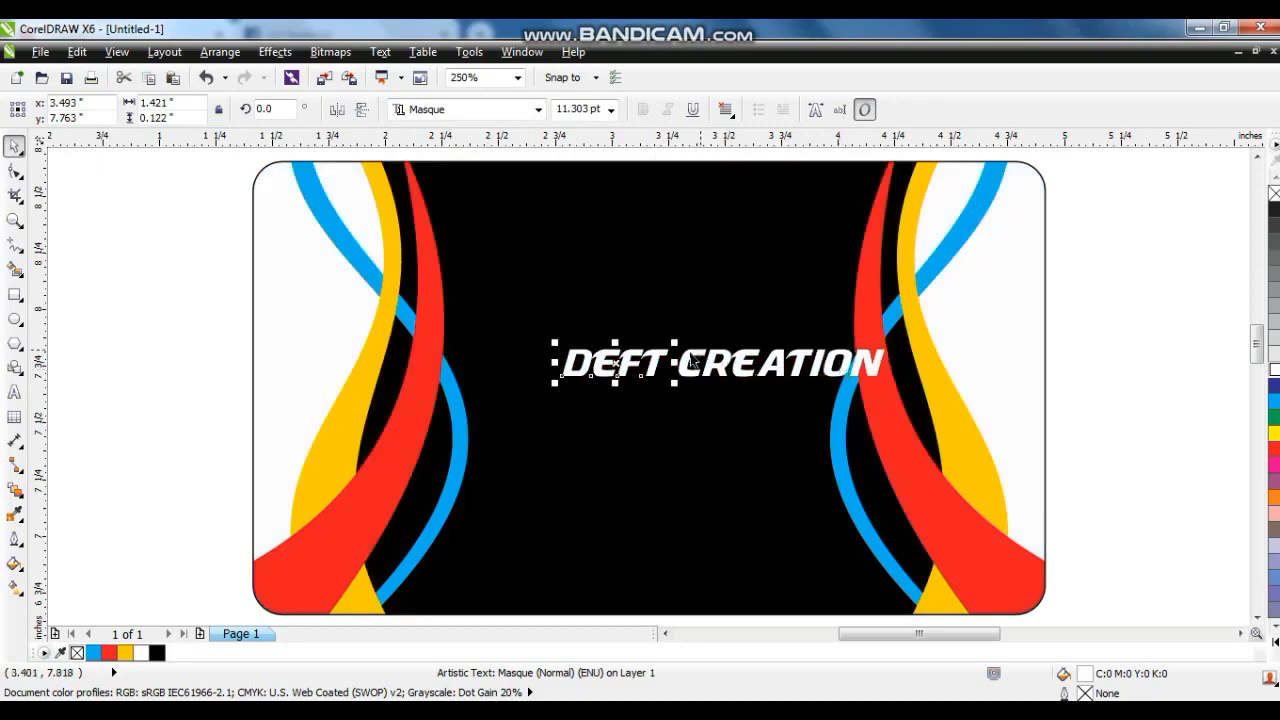
{"action": "left_click_drag", "start_coordinate": [712, 372], "coordinate": [569, 419]}
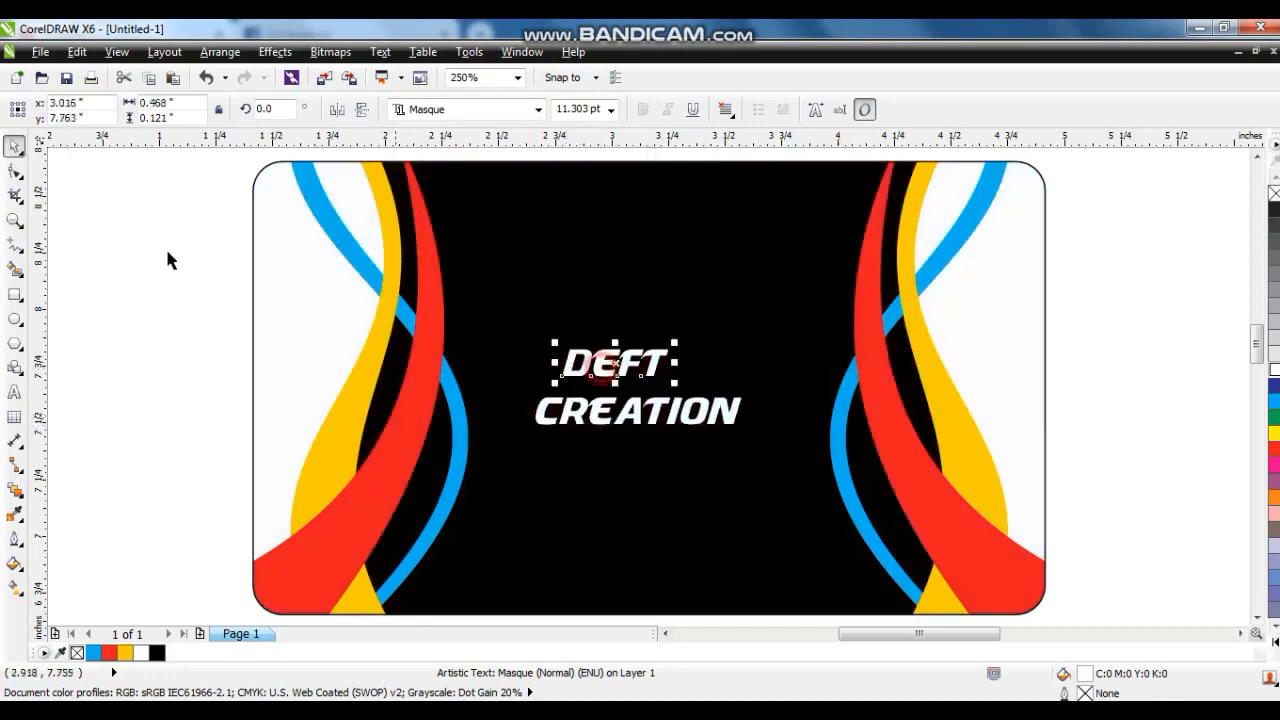
Step: Widen the letter spacing of DEFT to about 0.68 inches overall and fill the word with cyan
{"action": "left_click", "coordinate": [15, 172]}
{"action": "left_click_drag", "start_coordinate": [674, 383], "coordinate": [723, 383]}
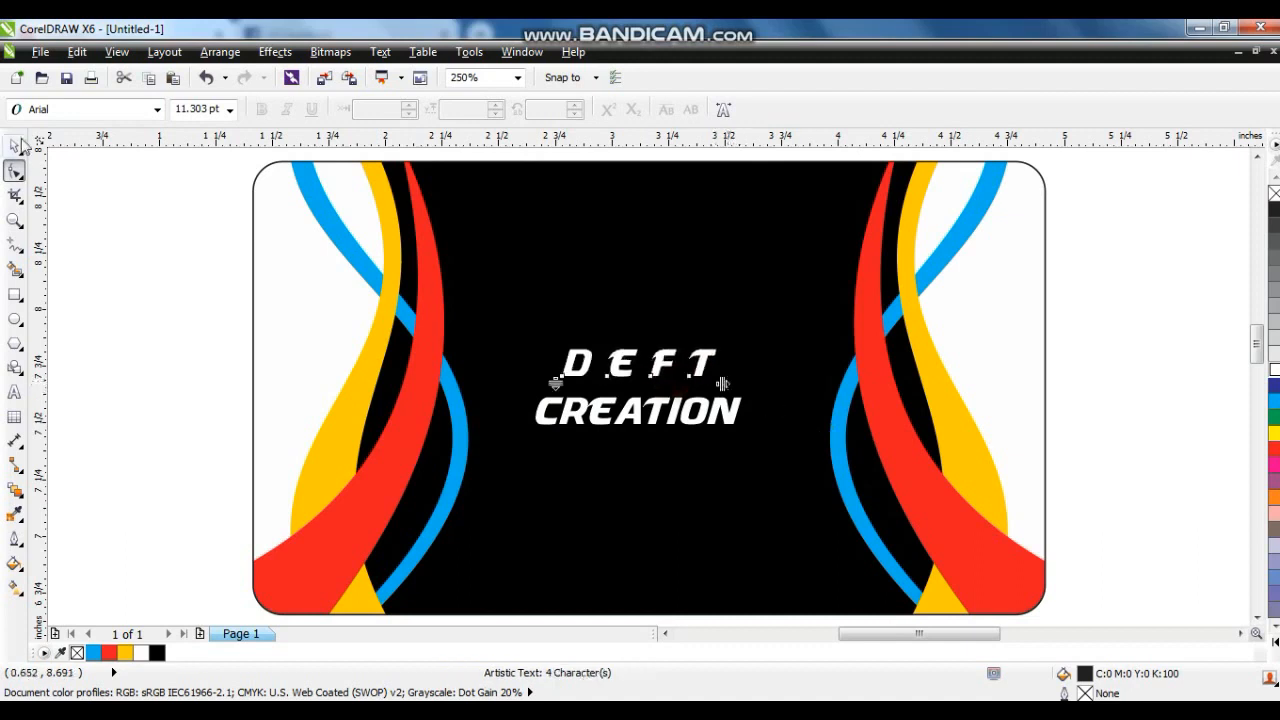
{"action": "left_click", "coordinate": [15, 146]}
{"action": "left_click", "coordinate": [93, 652]}
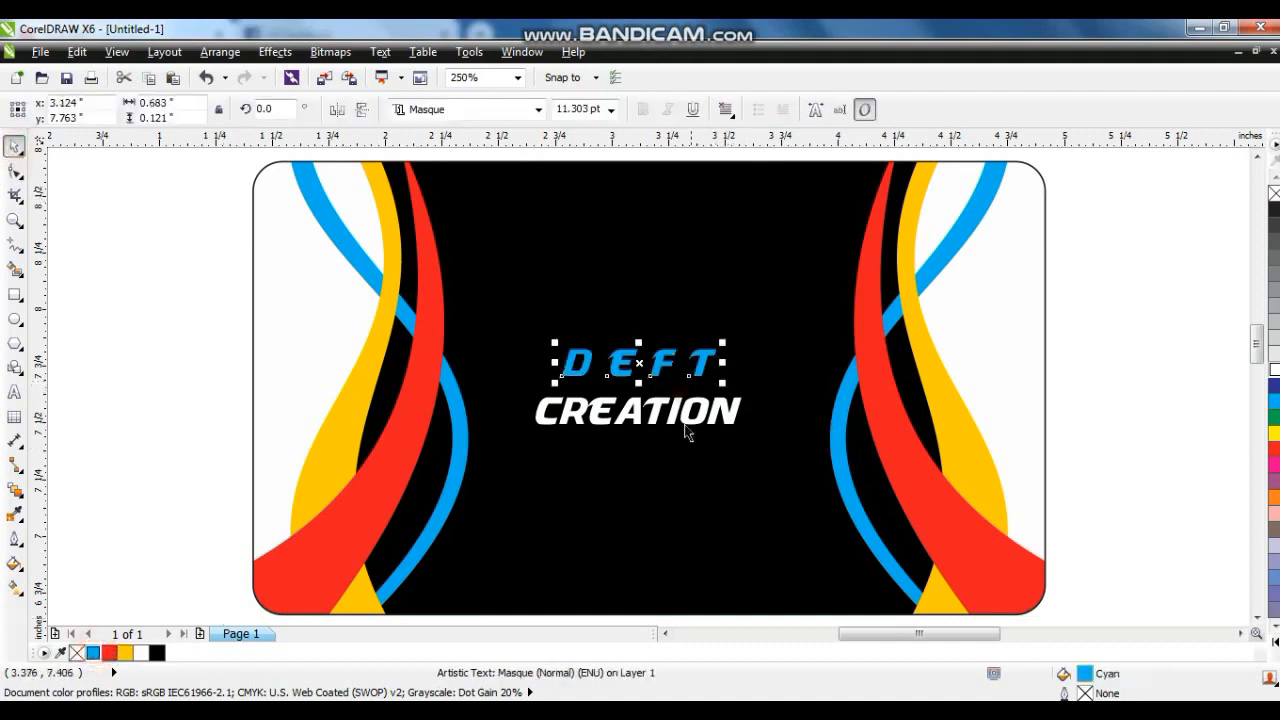
Step: Centre DEFT and CREATION on each other, and reduce CREATION to about 7.1 pt with wider letter spacing
{"action": "left_click", "coordinate": [670, 404], "text": "shift"}
{"action": "key", "text": "c"}
{"action": "left_click", "coordinate": [1112, 407]}
{"action": "mouse_move", "coordinate": [717, 416]}
{"action": "left_mouse_down"}
{"action": "mouse_move", "coordinate": [671, 420]}
{"action": "mouse_move", "coordinate": [740, 415]}
{"action": "left_mouse_up"}
{"action": "left_click", "coordinate": [15, 172]}
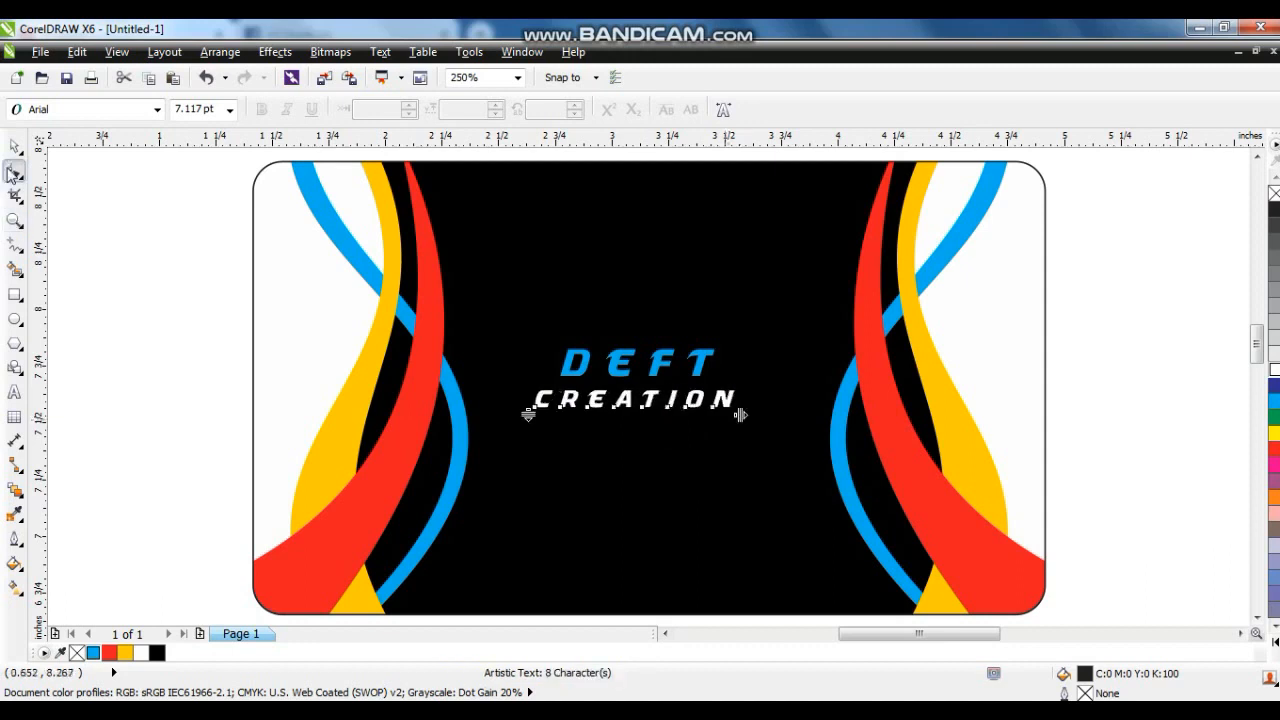
Step: Centre both words on the card and deselect everything
{"action": "key", "text": "space"}
{"action": "left_click", "coordinate": [663, 367], "text": "shift"}
{"action": "left_click", "coordinate": [1042, 433], "text": "shift"}
{"action": "key", "text": "e"}
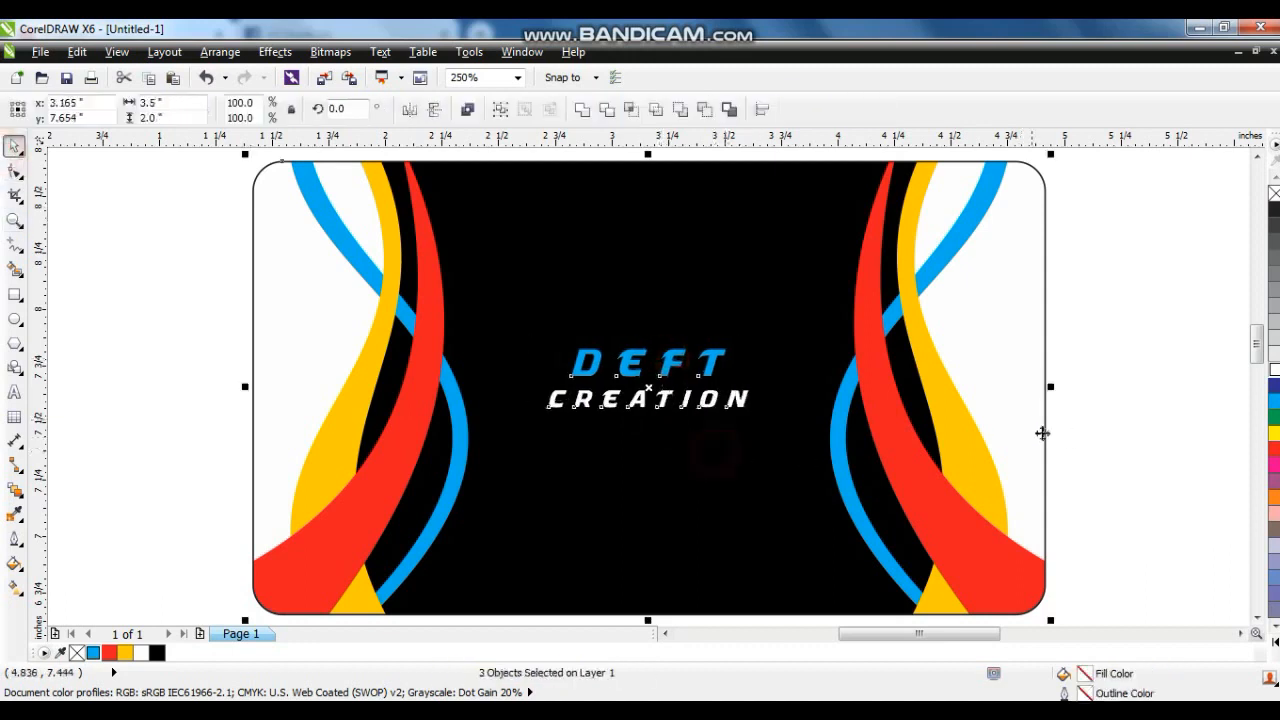
{"action": "left_click", "coordinate": [1086, 428]}
Step: Duplicate the whole card with its text and place the copy above the original
{"action": "left_click_drag", "start_coordinate": [1134, 314], "coordinate": [460, 502]}
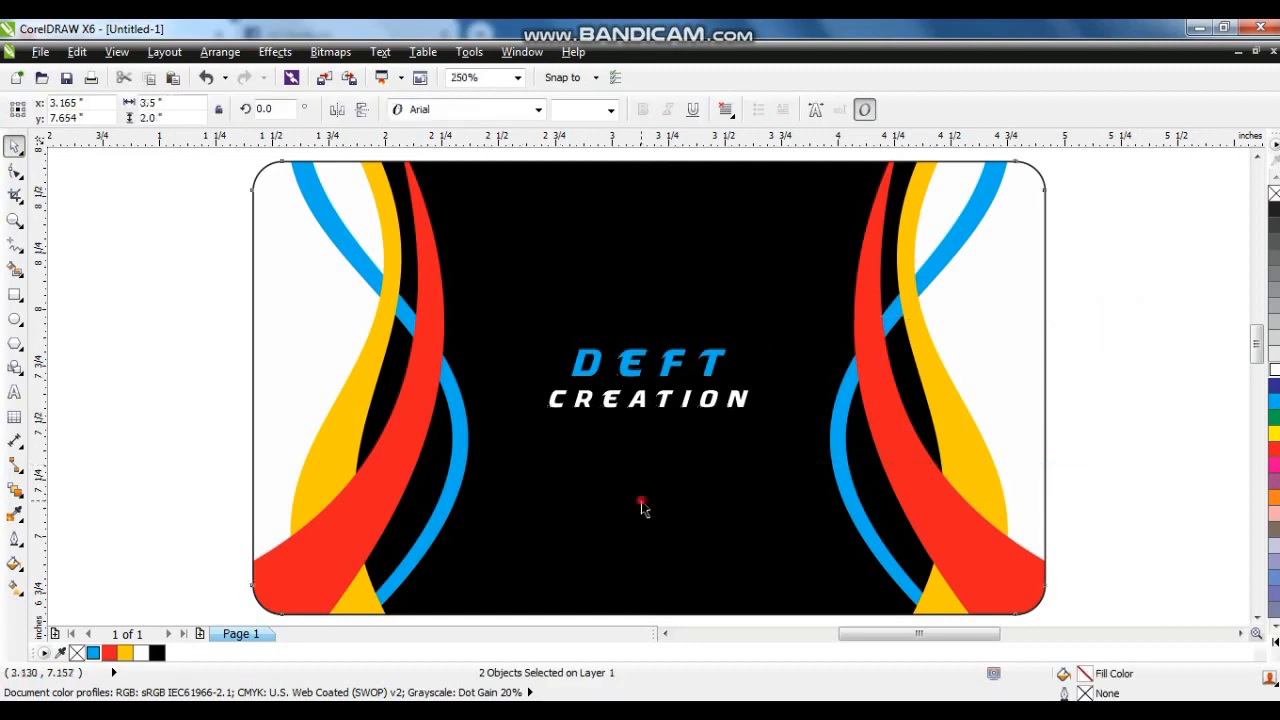
{"action": "left_click", "coordinate": [642, 504]}
{"action": "scroll", "coordinate": [640, 505], "scroll_direction": "down", "scroll_amount": 1}
{"action": "left_click", "coordinate": [872, 513]}
{"action": "left_click_drag", "start_coordinate": [917, 294], "coordinate": [443, 586]}
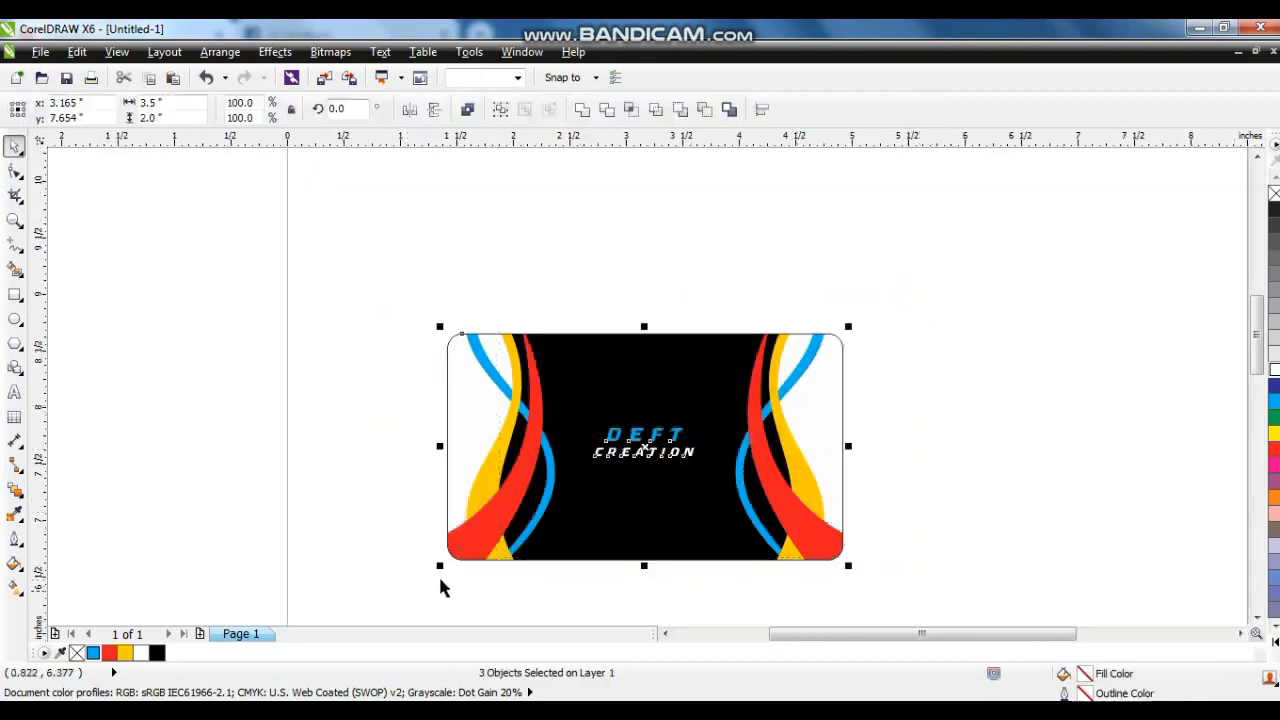
{"action": "scroll", "coordinate": [686, 522], "scroll_direction": "down", "scroll_amount": 1}
{"action": "left_click_drag", "start_coordinate": [684, 523], "coordinate": [663, 402]}
{"action": "right_click", "coordinate": [663, 402]}
Step: Delete the words DEFT and CREATION from the duplicated card
{"action": "left_click_drag", "start_coordinate": [843, 426], "coordinate": [426, 266]}
{"action": "key", "text": "shift+F2"}
{"action": "key", "text": "Escape"}
{"action": "left_click", "coordinate": [677, 367]}
{"action": "key", "text": "Delete"}
{"action": "left_click", "coordinate": [686, 400]}
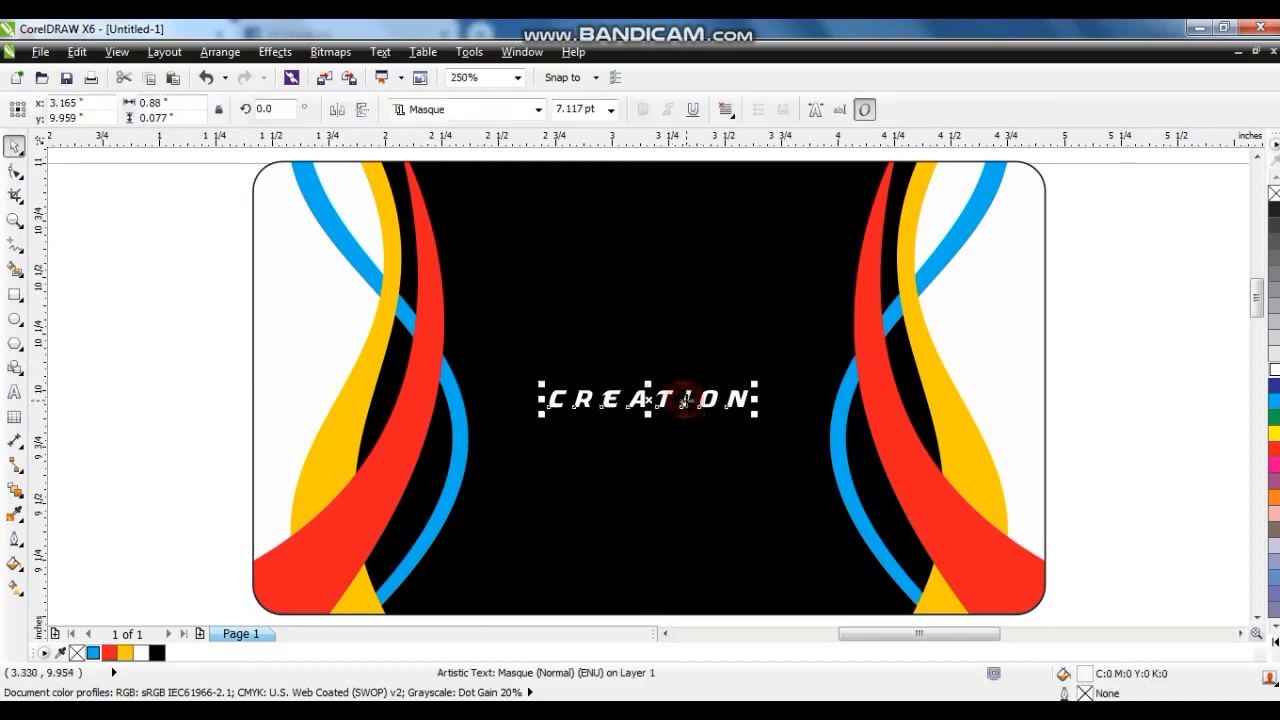
{"action": "key", "text": "Delete"}
Step: Open the PowerClip contents of the upper card for editing and ungroup the two mirrored ribbon sets from each other
{"action": "right_click", "coordinate": [655, 327]}
{"action": "left_click", "coordinate": [702, 101]}
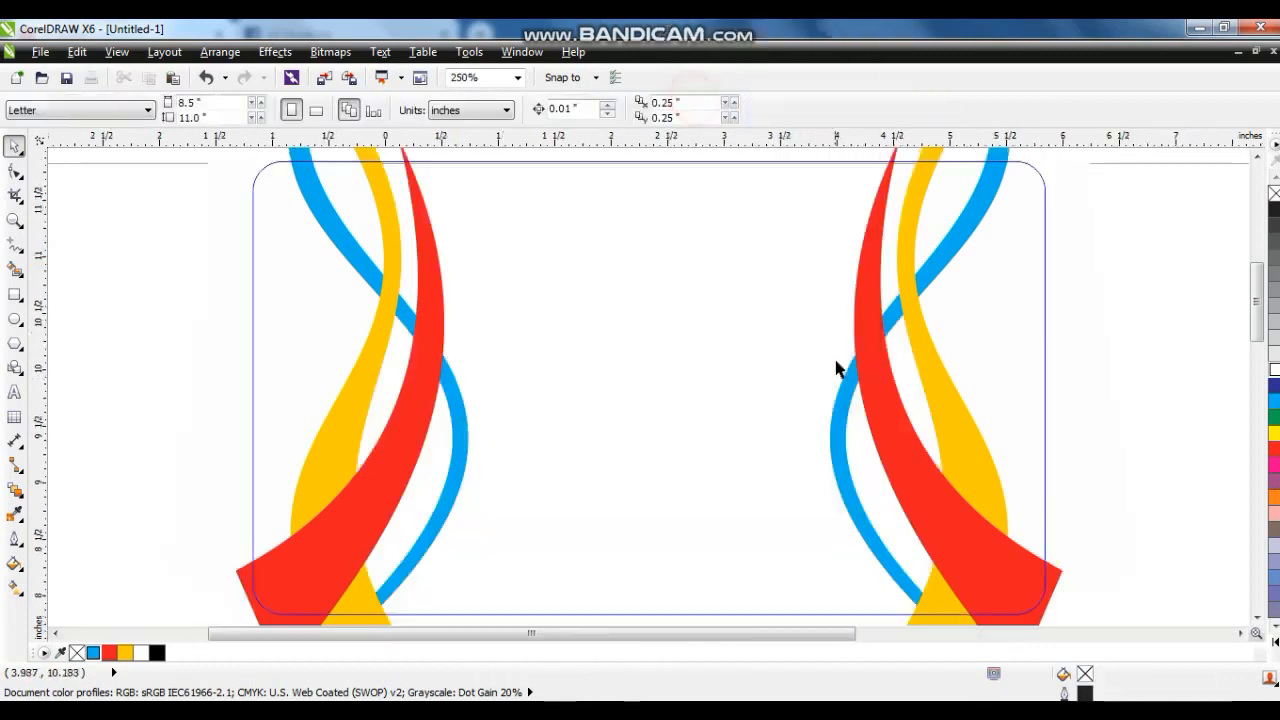
{"action": "left_click", "coordinate": [888, 334]}
{"action": "key", "text": "Delete"}
{"action": "key", "text": "ctrl+z"}
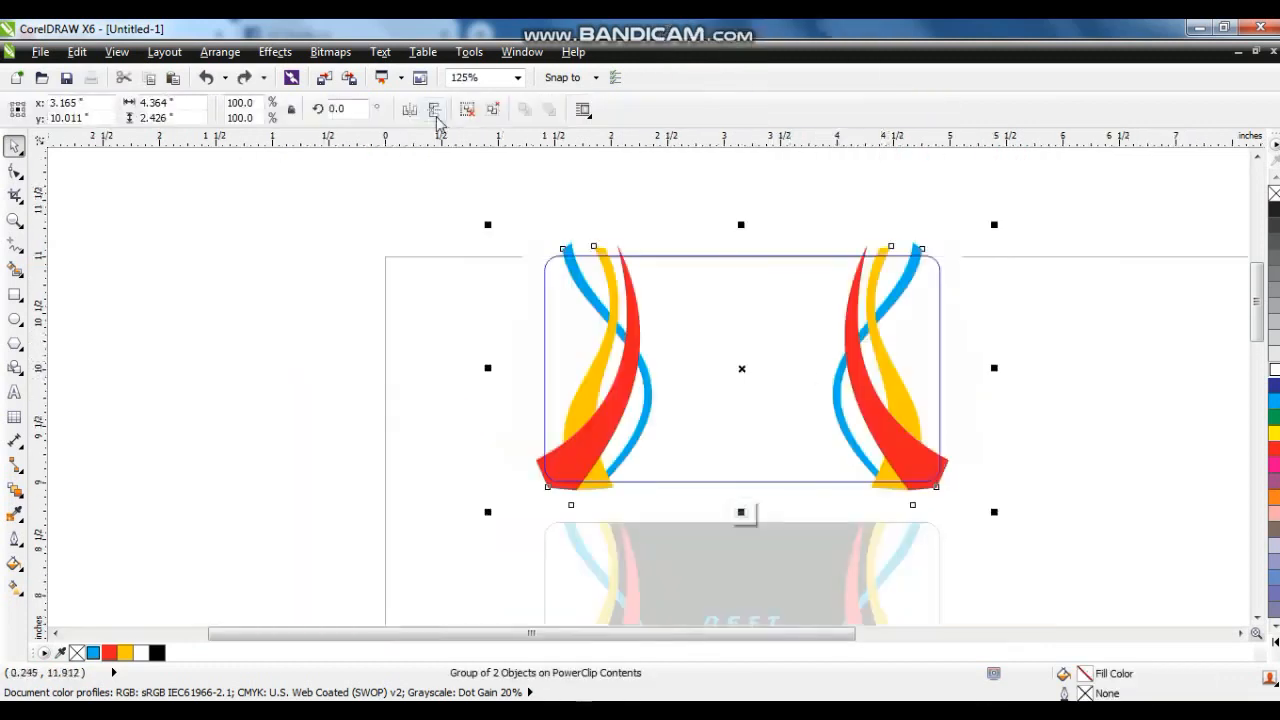
{"action": "left_click", "coordinate": [450, 112]}
Step: Delete the right-hand ribbon set from the upper card's PowerClip contents and finish editing this level
{"action": "left_click_drag", "start_coordinate": [754, 180], "coordinate": [1131, 550]}
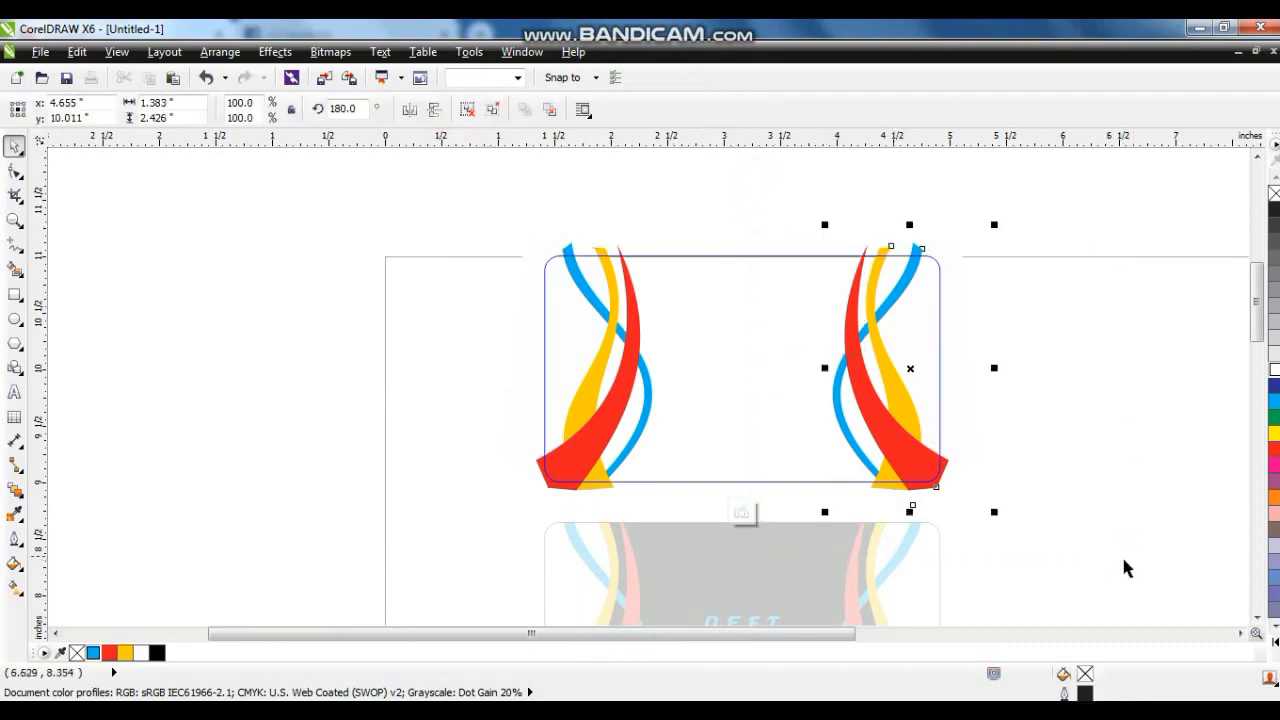
{"action": "key", "text": "Delete"}
{"action": "right_click", "coordinate": [636, 365]}
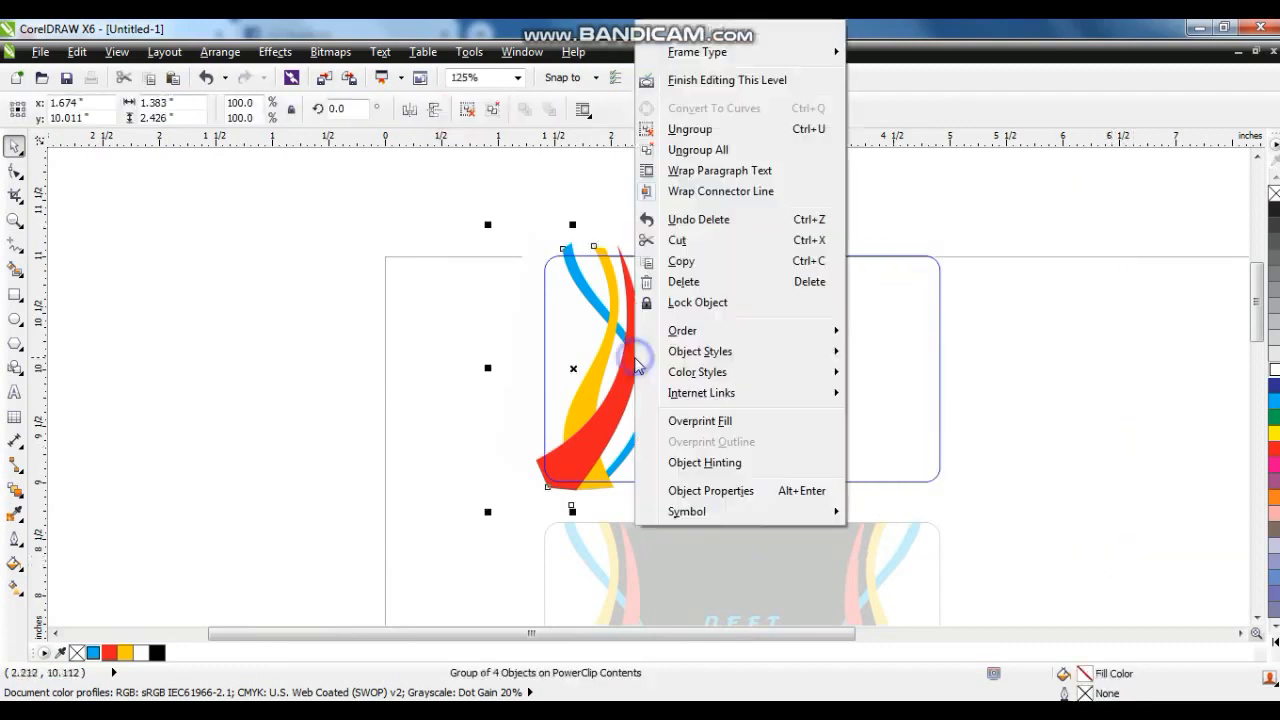
{"action": "left_click", "coordinate": [688, 86]}
{"action": "left_click", "coordinate": [805, 177]}
Step: Copy the words DEFT and CREATION from the lower card onto the upper card's black area, enlarge them slightly and deselect
{"action": "scroll", "coordinate": [855, 380], "scroll_direction": "down", "scroll_amount": 2}
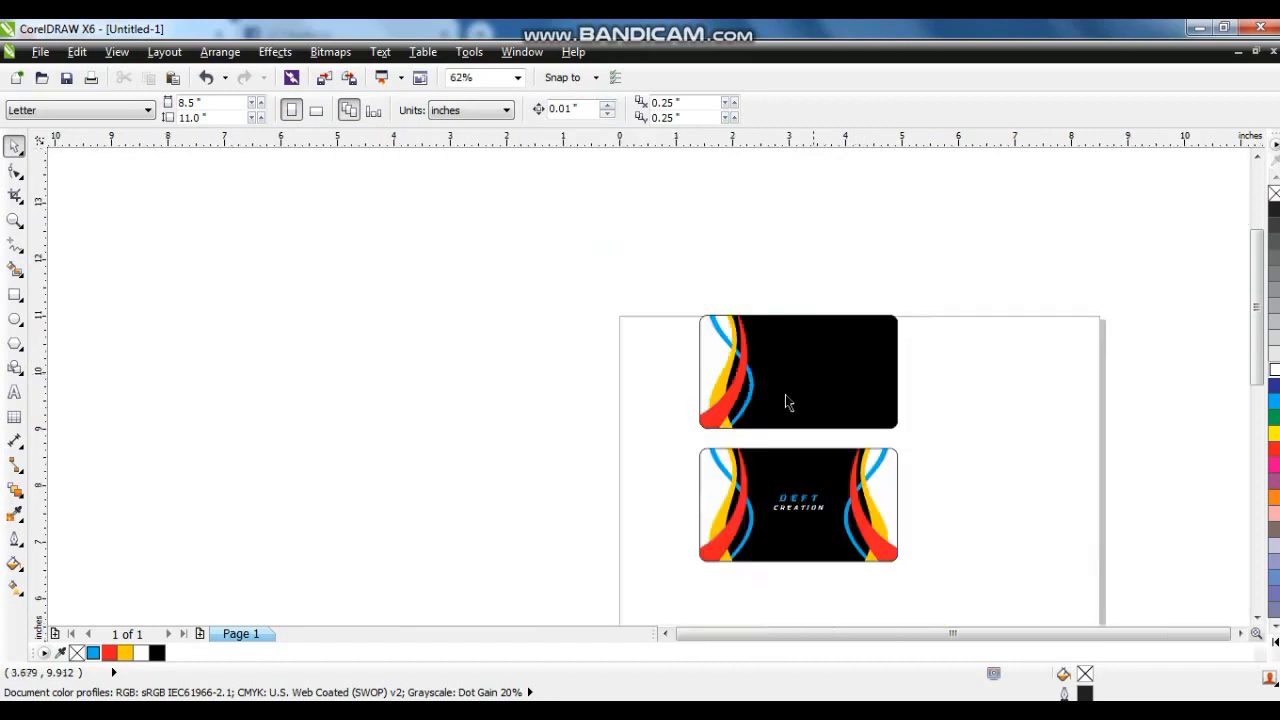
{"action": "left_click_drag", "start_coordinate": [1003, 563], "coordinate": [1042, 574]}
{"action": "key", "text": "shift+F2"}
{"action": "left_click_drag", "start_coordinate": [914, 429], "coordinate": [580, 556]}
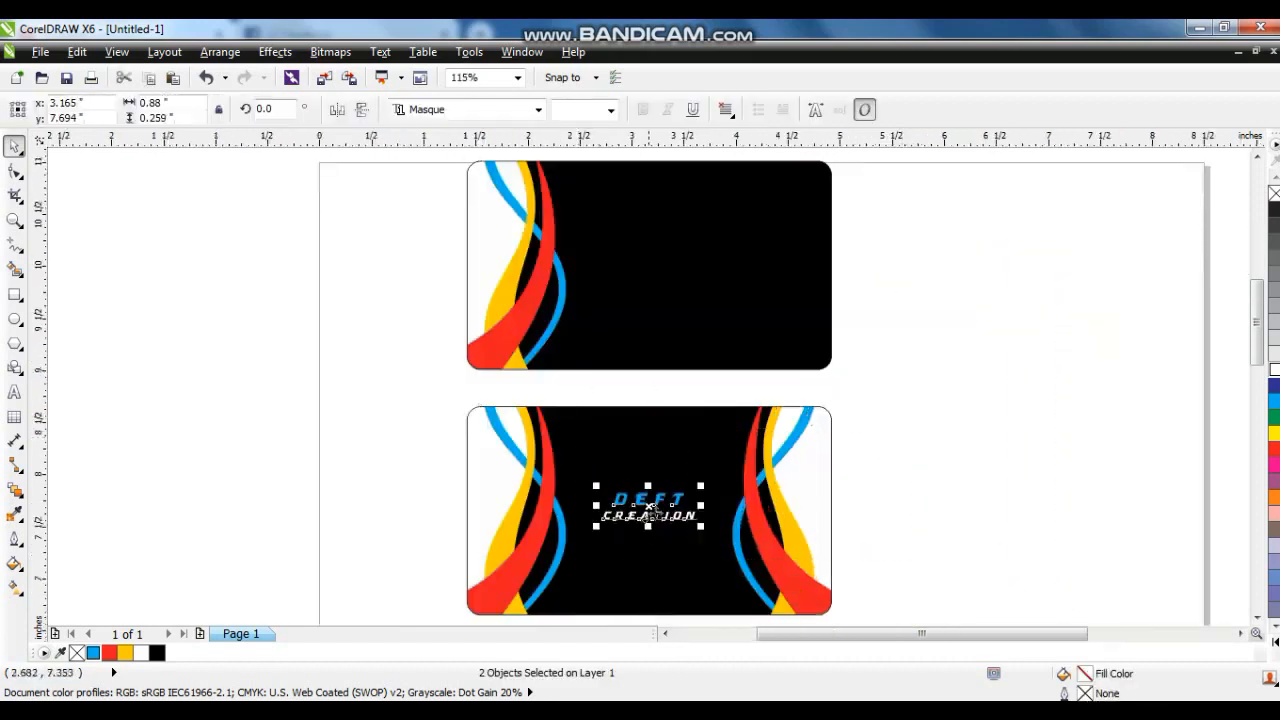
{"action": "left_click_drag", "start_coordinate": [649, 500], "coordinate": [760, 331]}
{"action": "right_click", "coordinate": [666, 250]}
{"action": "left_click", "coordinate": [910, 381]}
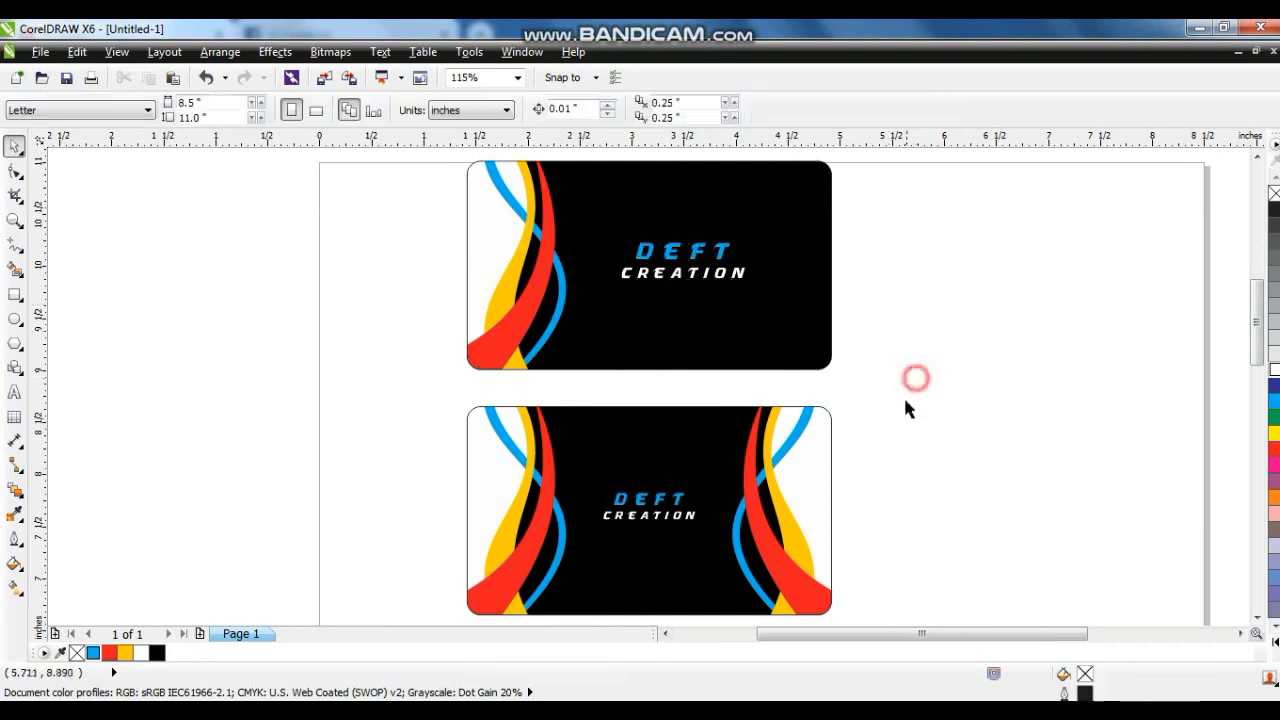
Step: Select both cards, fit them to the view and show them in a full-screen preview
{"action": "scroll", "coordinate": [849, 510], "scroll_direction": "down", "scroll_amount": 2}
{"action": "left_click_drag", "start_coordinate": [855, 540], "coordinate": [552, 258]}
{"action": "key", "text": "shift+F2"}
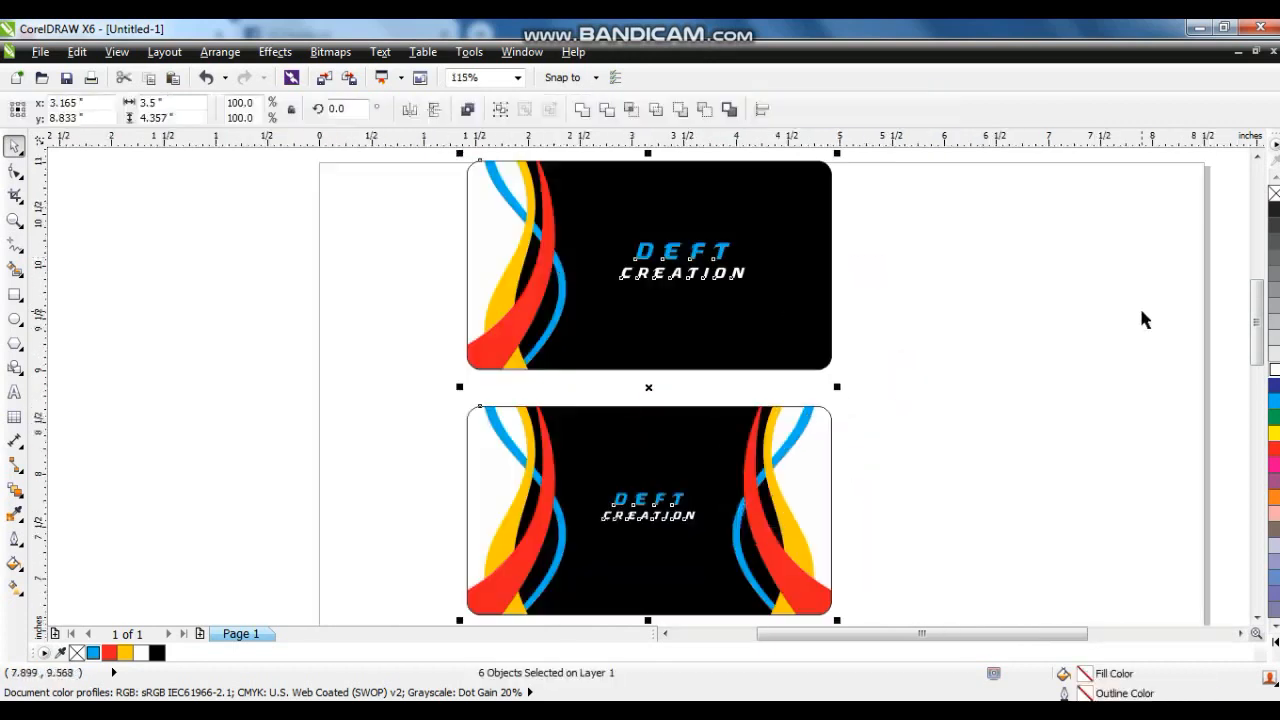
{"action": "key", "text": "F9"}
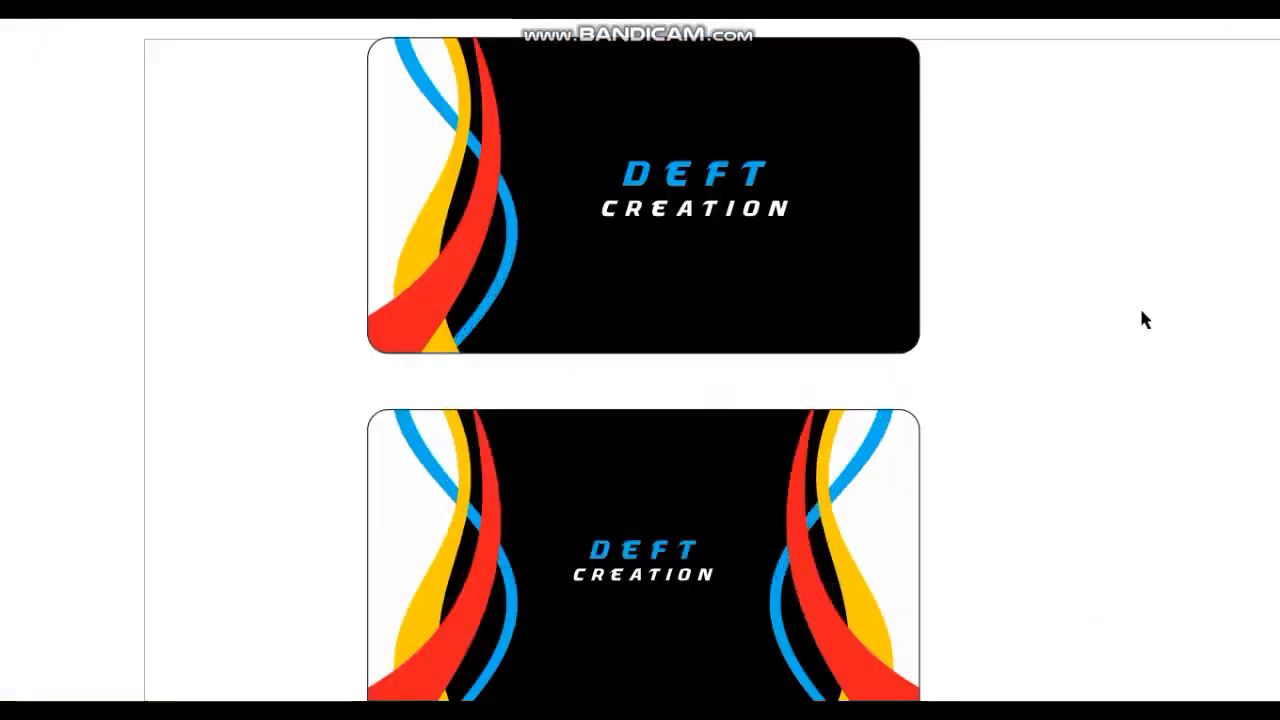